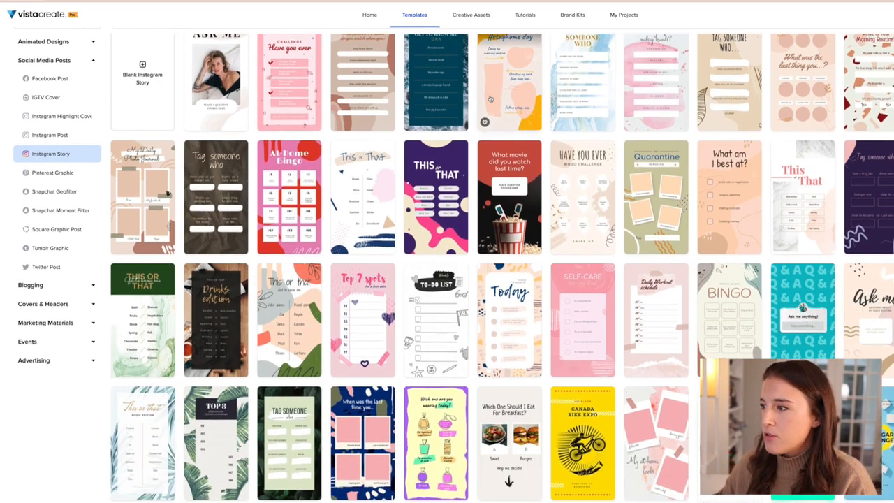
# Step: Open the "My at-home looks" polaroid Instagram story template and select its three photo frames one after another
pyautogui.scroll(-2, 538, 122)
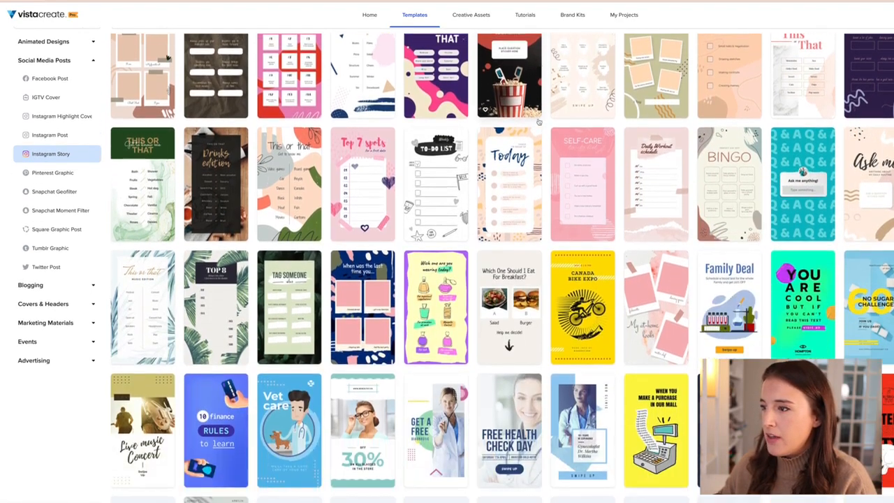
pyautogui.click(658, 289)
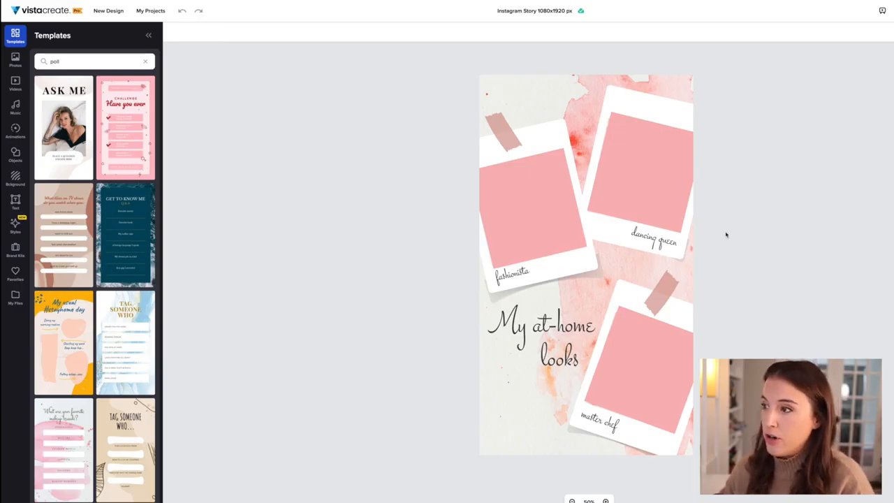
pyautogui.click(533, 212)
pyautogui.click(639, 171)
pyautogui.click(639, 341)
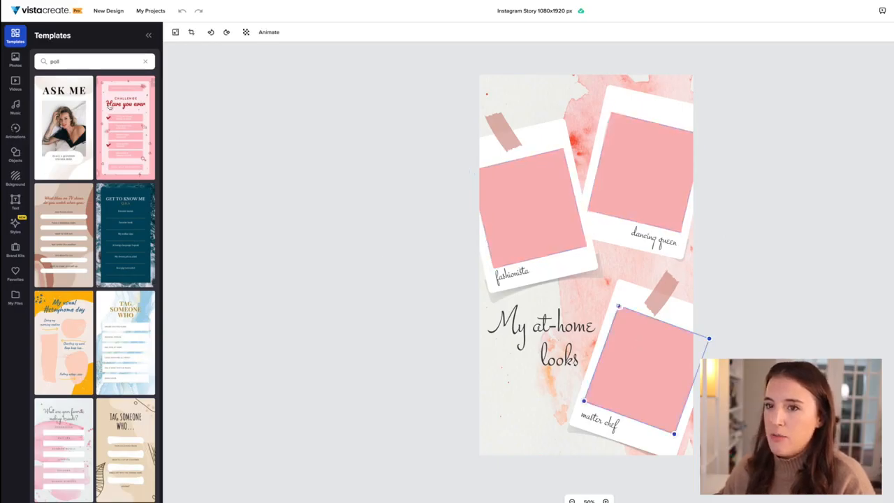
# Step: Search the photos for "boho rainbow" and place the small rainbows pattern in the polaroid frame captioned "fashionista"
pyautogui.click(15, 59)
pyautogui.click(65, 62)
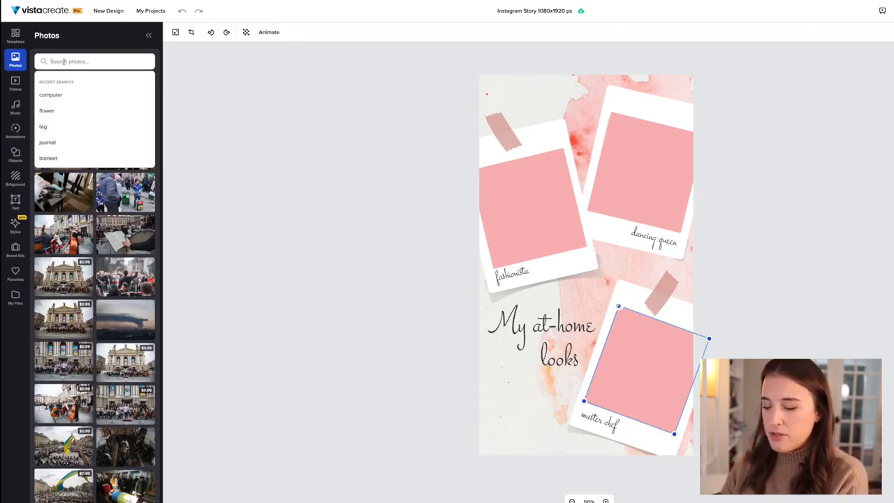
pyautogui.write('boh')
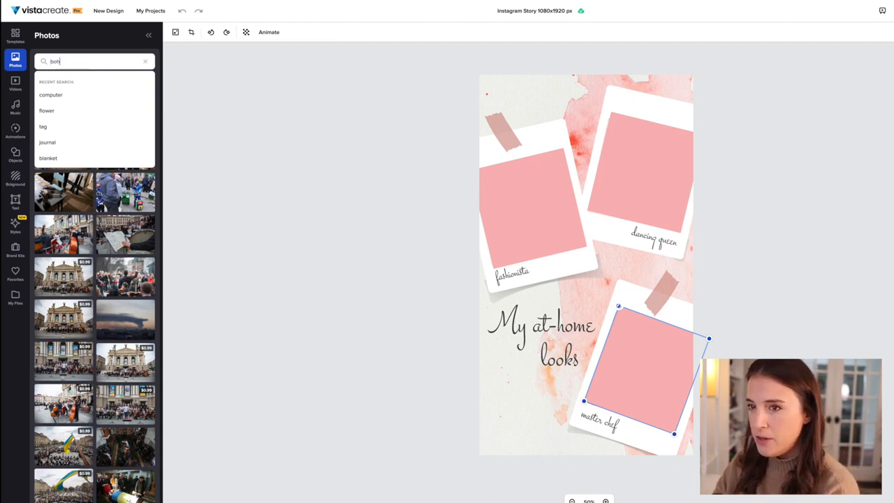
pyautogui.write('o rainbow')
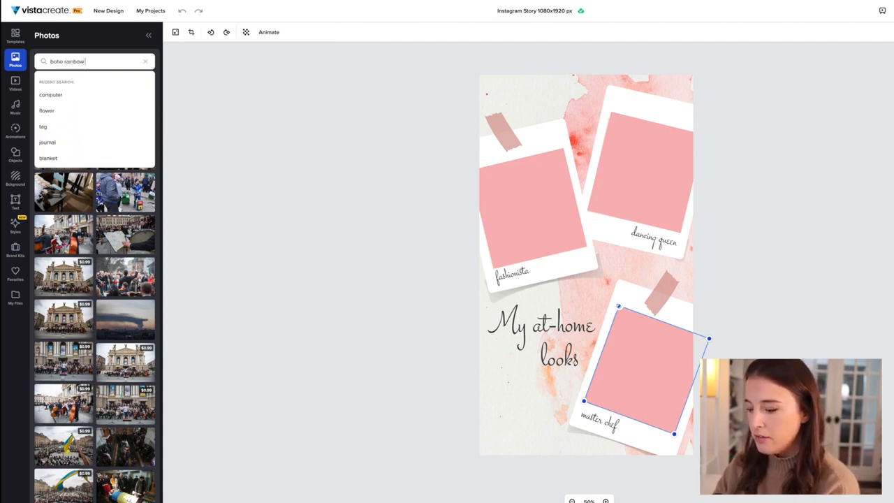
pyautogui.write(' pattern')
pyautogui.press('Return')
pyautogui.scroll(-1, 94, 279)
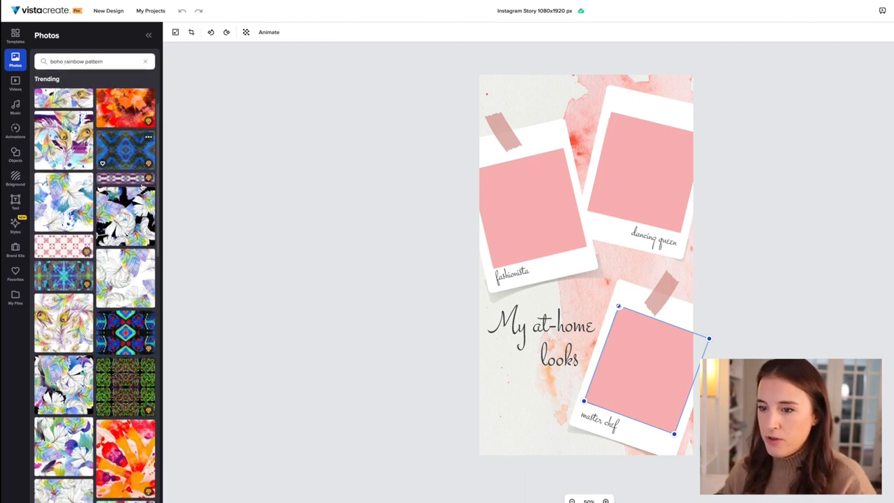
pyautogui.scroll(-5, 142, 187)
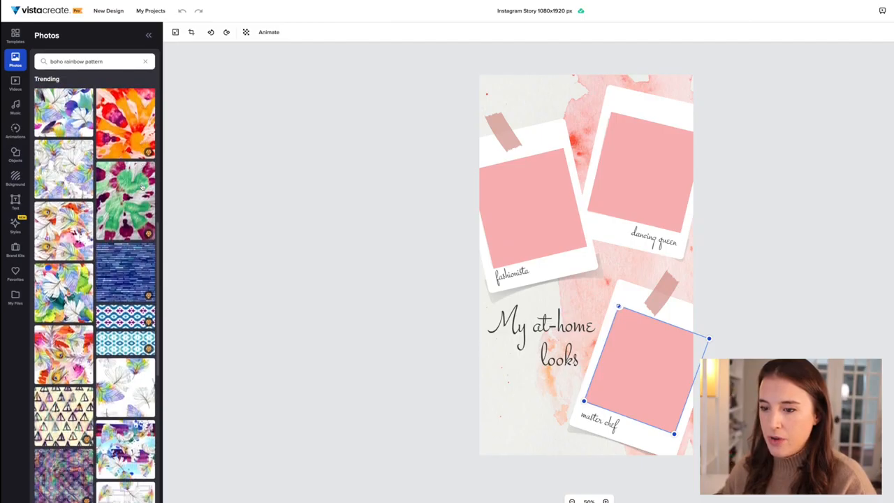
pyautogui.scroll(-5, 142, 187)
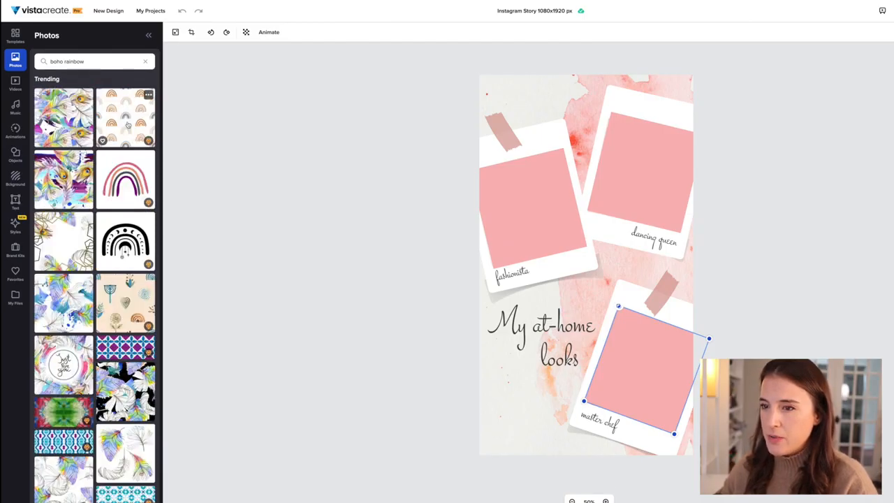
pyautogui.moveTo(128, 124); pyautogui.dragTo(530, 222)
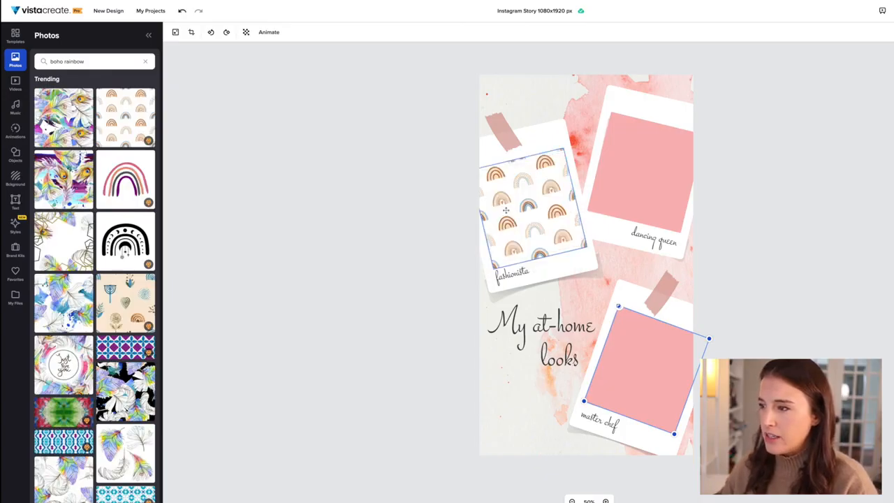
# Step: Search the photos for "petals pattern" and place the green leaves with purple buds pattern in the "dancing queen" frame
pyautogui.click(592, 186)
pyautogui.tripleClick(98, 62)
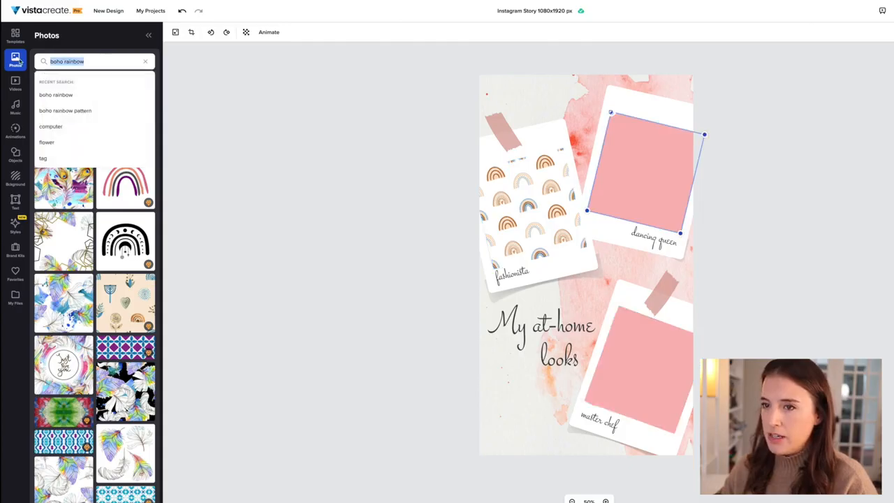
pyautogui.press('BackSpace')
pyautogui.write('petals pattern')
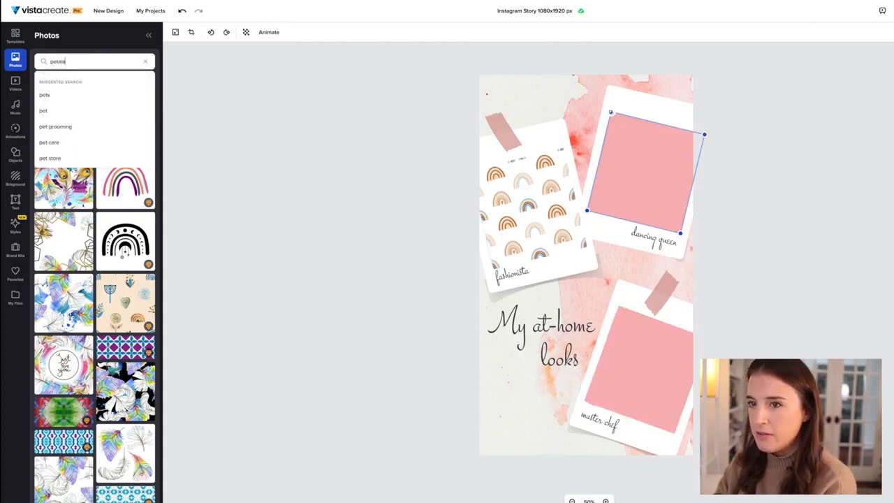
pyautogui.press('Return')
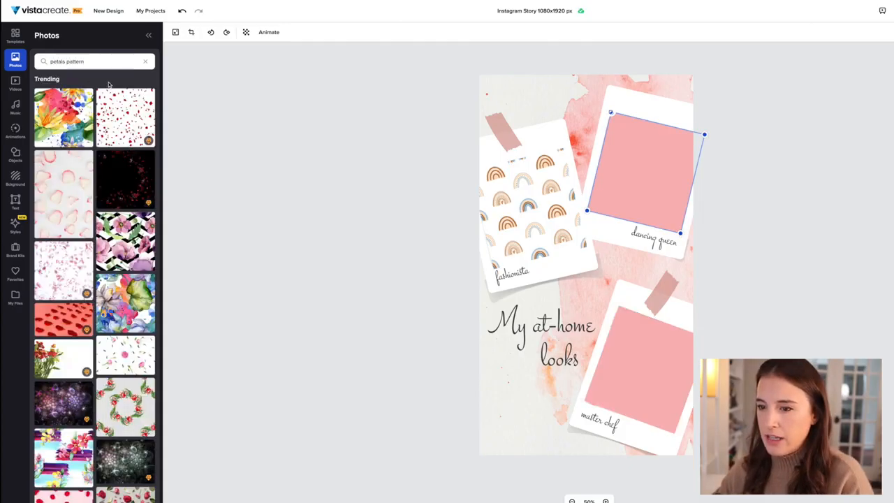
pyautogui.scroll(-5, 106, 190)
pyautogui.scroll(-5, 101, 178)
pyautogui.scroll(-3, 115, 178)
pyautogui.scroll(1, 115, 176)
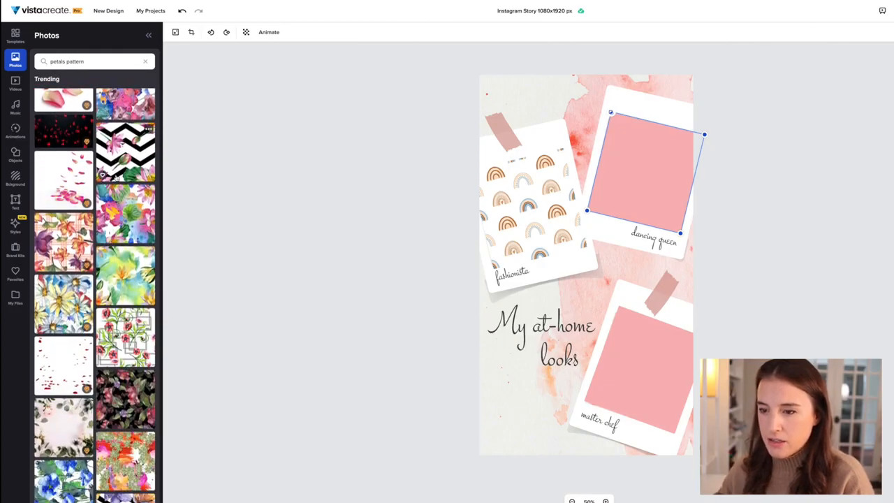
pyautogui.scroll(-5, 115, 174)
pyautogui.moveTo(67, 249); pyautogui.dragTo(651, 171)
# Step: Search the photos for "dot pattern" and place the peach dotted image in the "master chef" frame
pyautogui.click(629, 344)
pyautogui.click(43, 59)
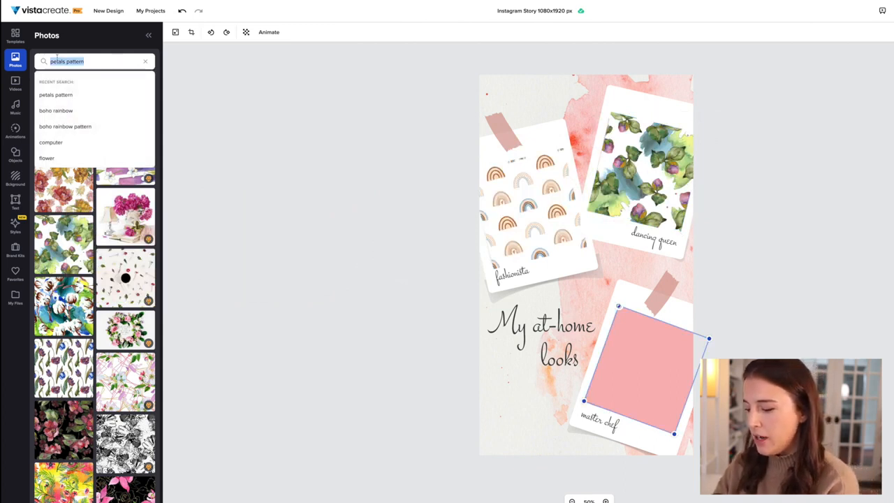
pyautogui.write('dot patt')
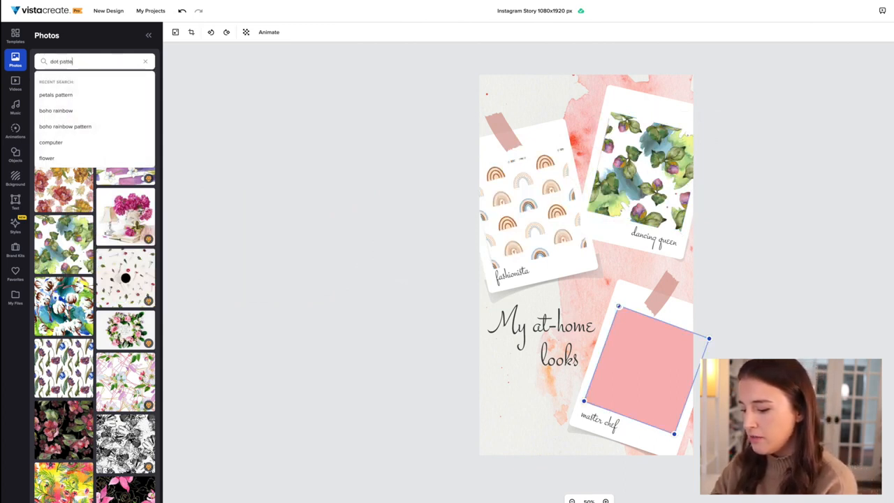
pyautogui.write('ern')
pyautogui.press('Return')
pyautogui.moveTo(70, 462); pyautogui.dragTo(643, 361)
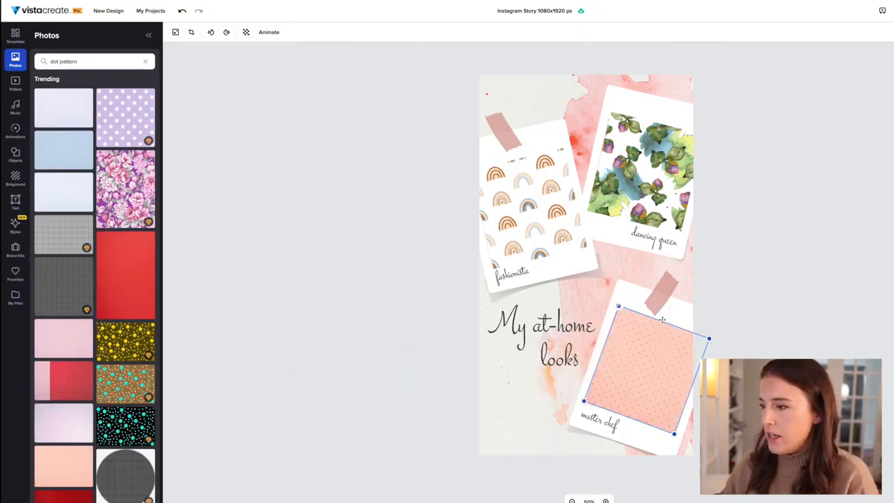
pyautogui.click(744, 307)
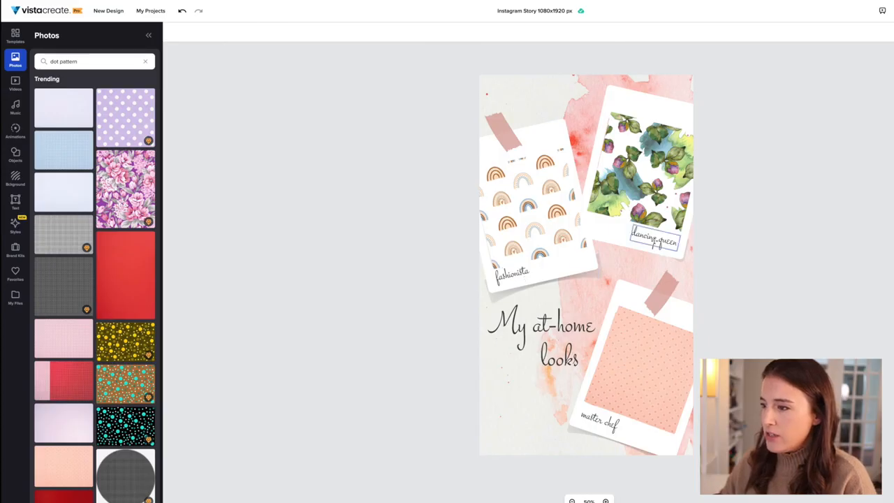
# Step: Change the polaroid captions to "rainbow", "petals" and "dots", and the headline to "Which pattern is your favorite?"
pyautogui.click(531, 273)
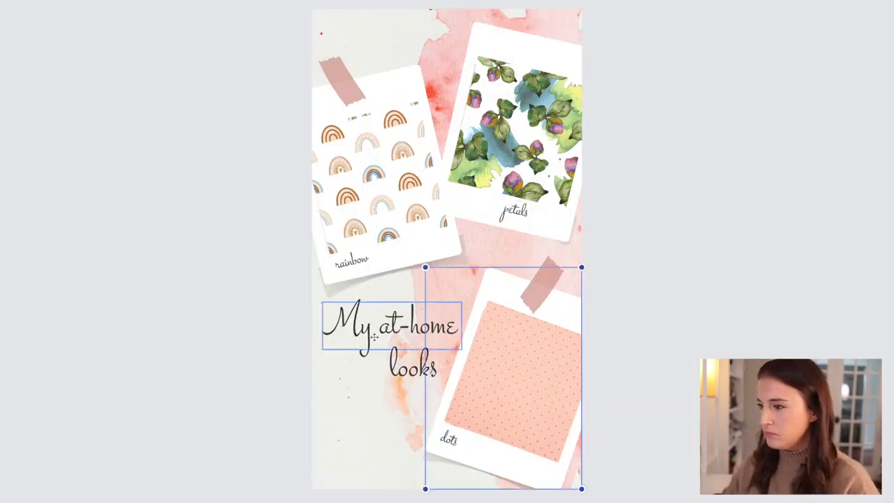
pyautogui.write('is your favorite?')
pyautogui.moveTo(455, 361); pyautogui.dragTo(461, 361)
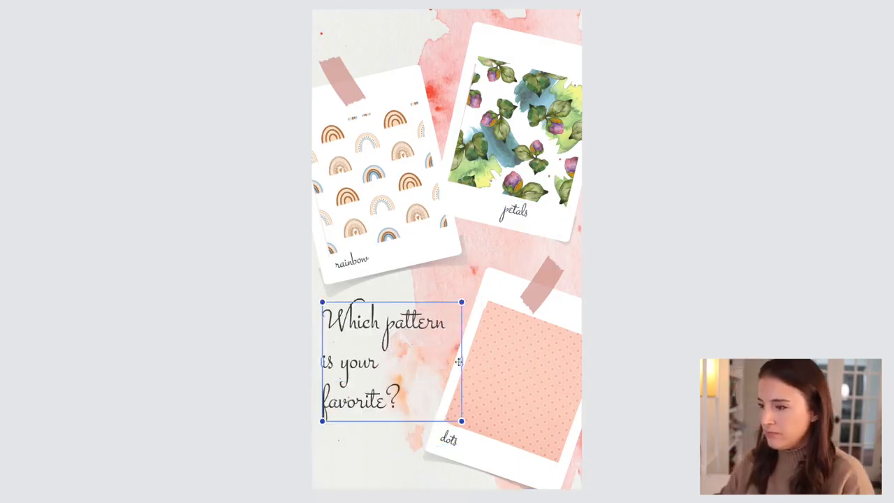
pyautogui.click(677, 463)
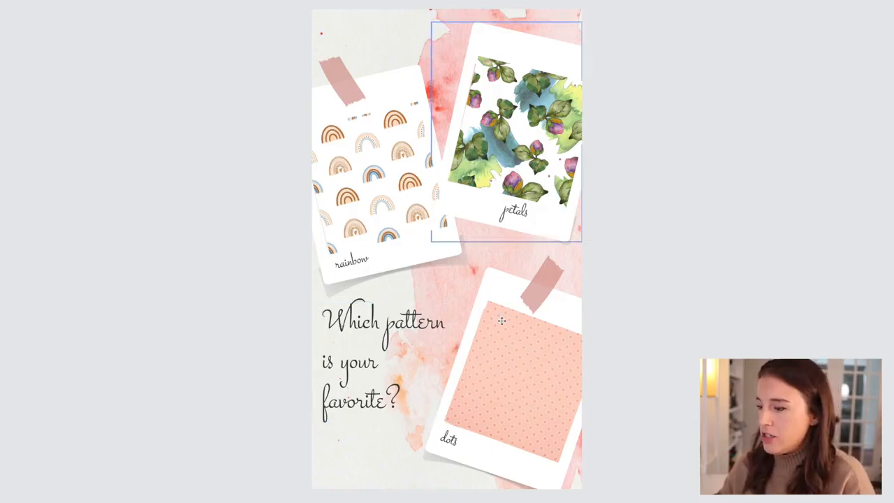
# Step: Set the font of the "Which pattern is your favorite?" headline to Sunday
pyautogui.click(386, 324)
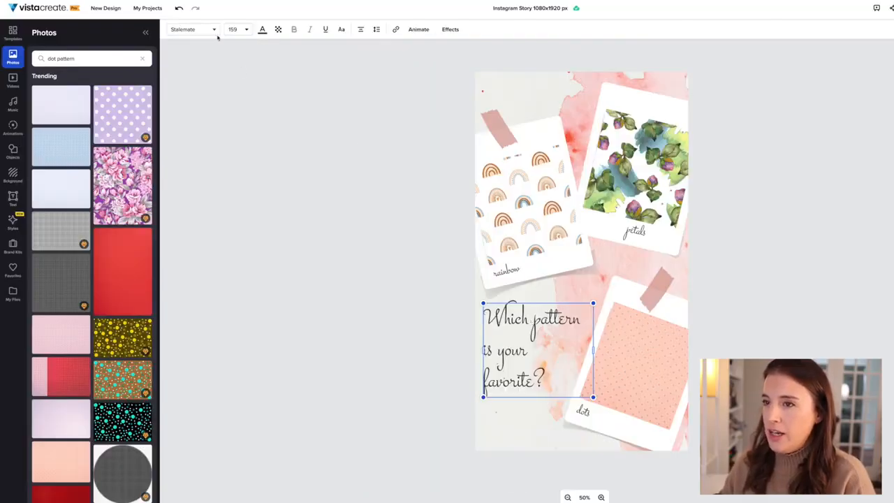
pyautogui.click(215, 34)
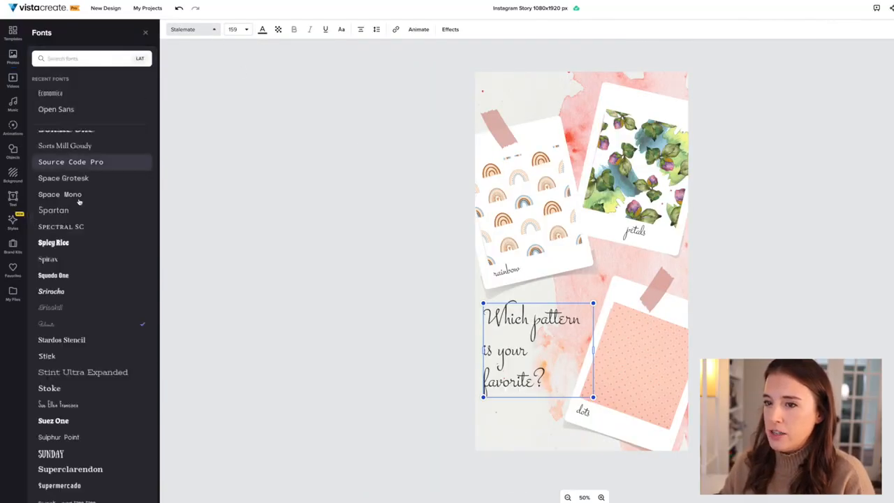
pyautogui.scroll(-5, 93, 210)
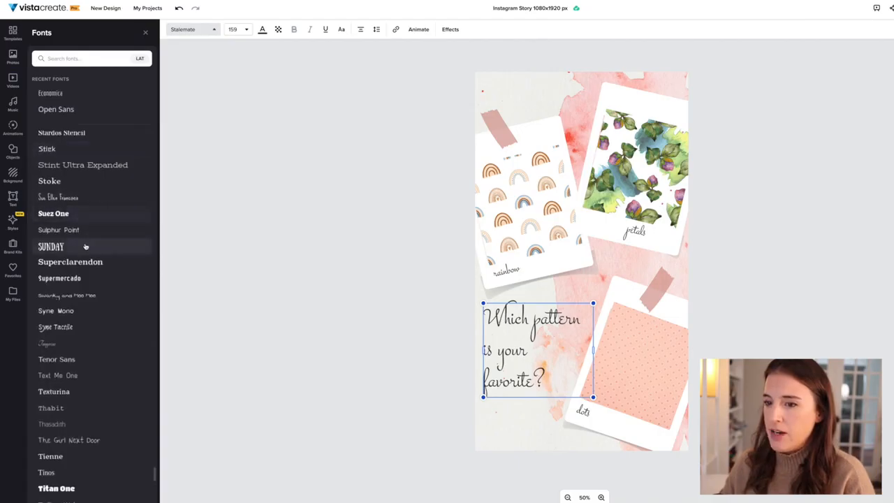
pyautogui.click(84, 261)
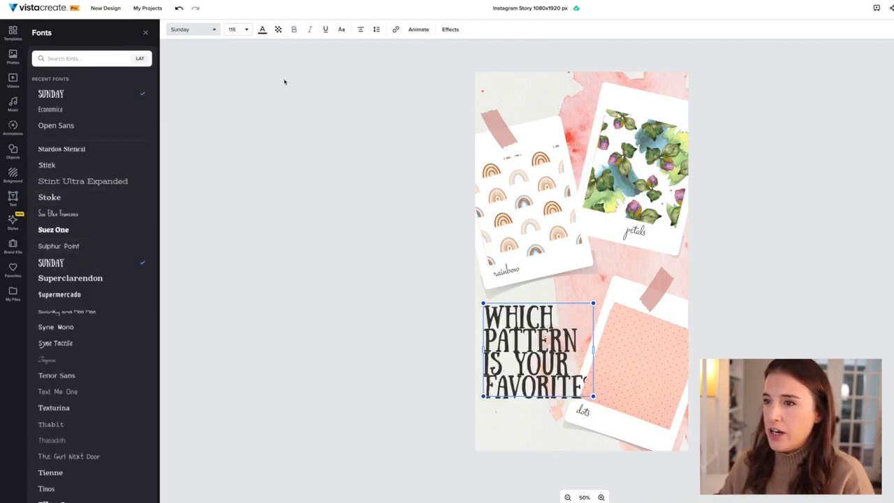
# Step: Color the headline text dark green #59673E using the colors taken from the petals image
pyautogui.click(263, 32)
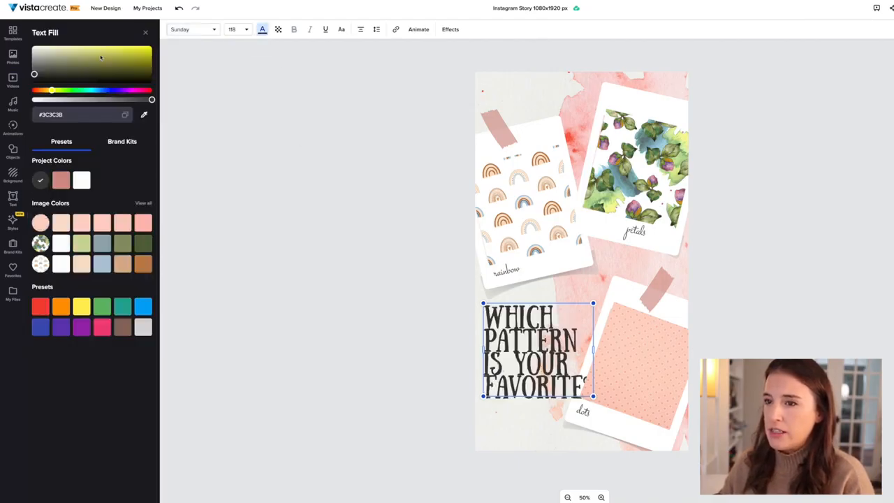
pyautogui.click(67, 55)
pyautogui.click(83, 69)
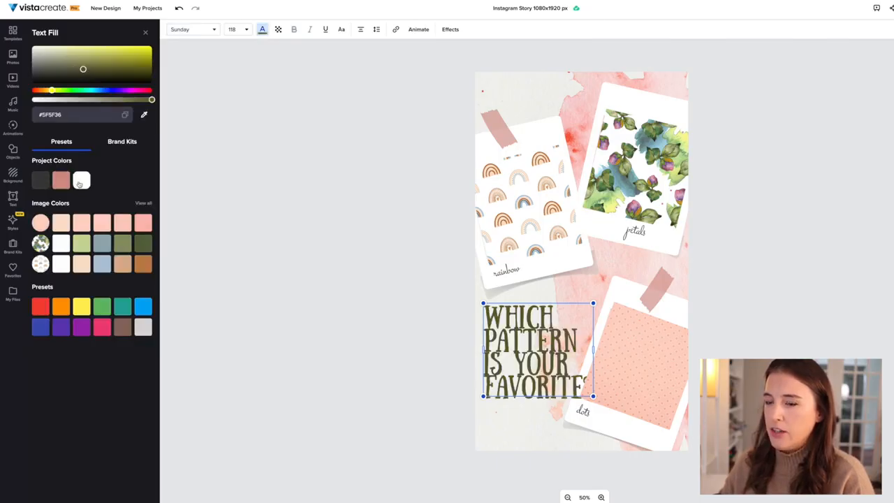
pyautogui.click(143, 245)
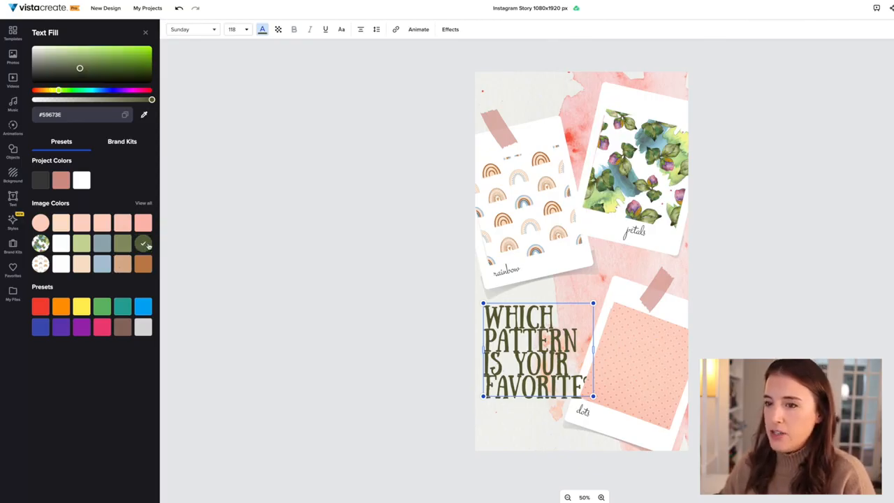
# Step: Color the headline text green #5FA893 from the Brand Kit 1 palette
pyautogui.click(122, 145)
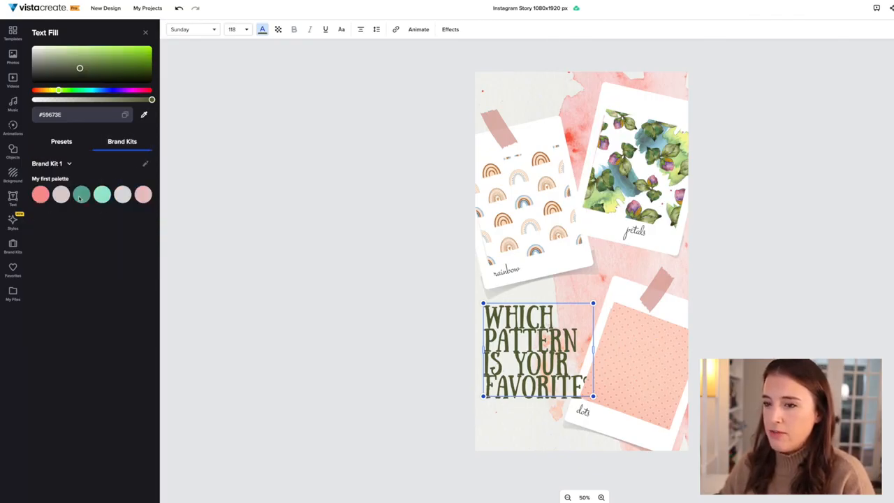
pyautogui.click(80, 197)
pyautogui.click(41, 197)
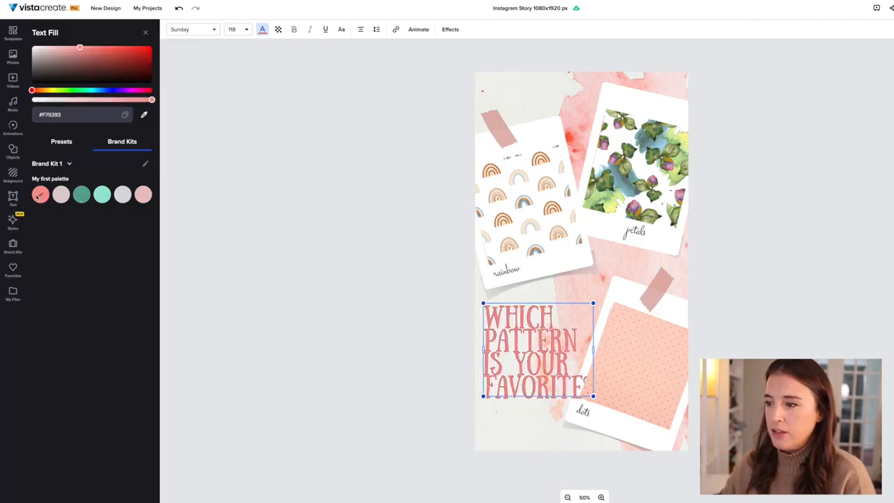
pyautogui.click(81, 196)
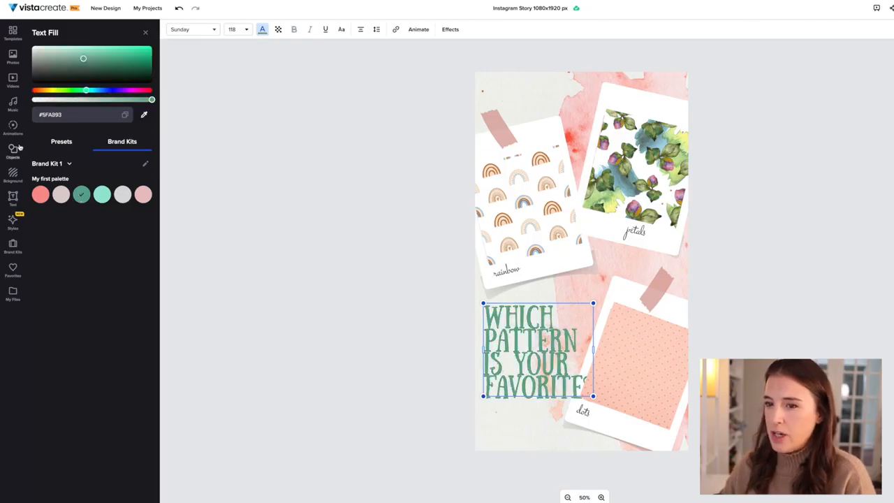
# Step: Apply the Brand Kit heading style, Playfair Display 85, to the headline and enlarge its text box to font size 104
pyautogui.click(12, 246)
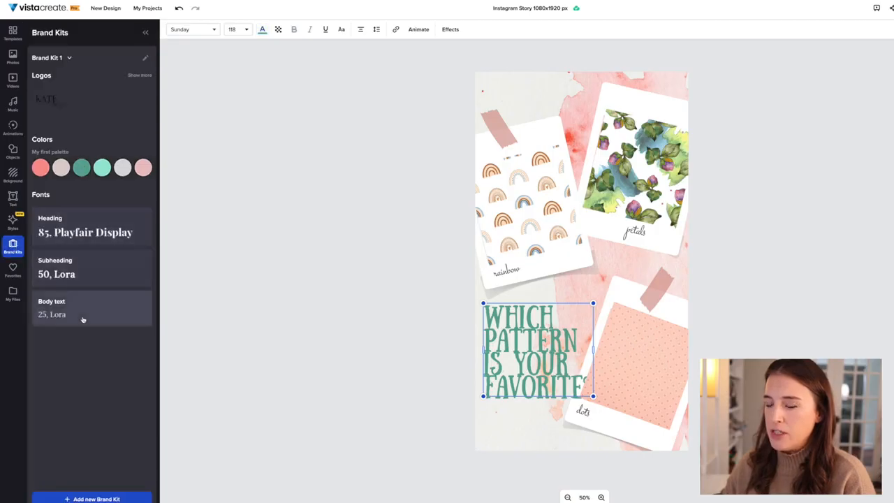
pyautogui.click(94, 243)
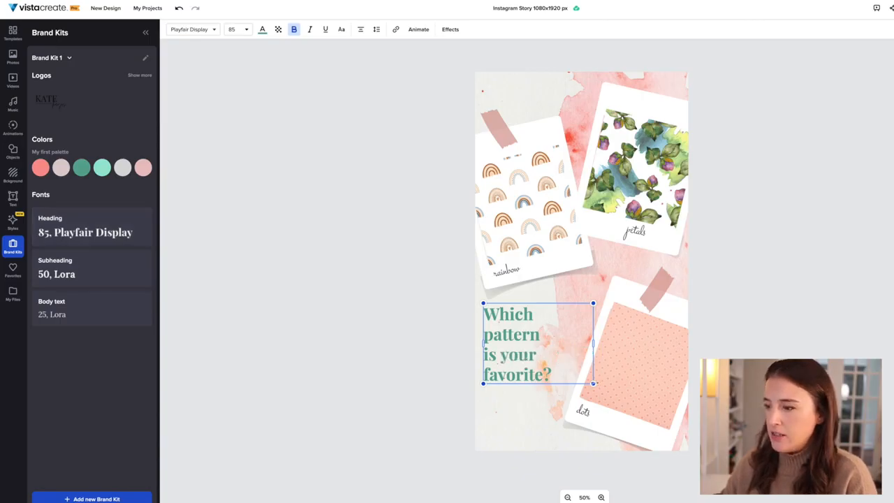
pyautogui.moveTo(594, 383); pyautogui.dragTo(590, 384)
pyautogui.moveTo(590, 384); pyautogui.dragTo(614, 401)
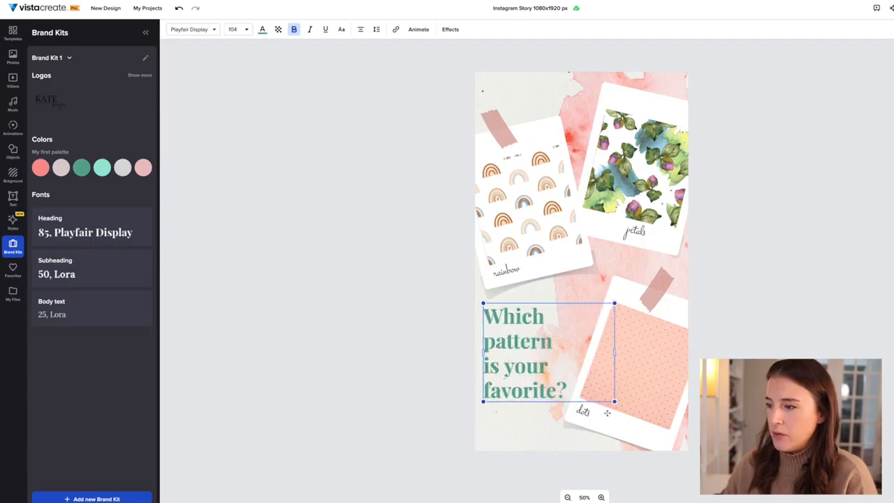
# Step: Apply the Brand Kit coral color and the Lora 50 subheading style to the rainbow, petals and dots captions
pyautogui.click(512, 273)
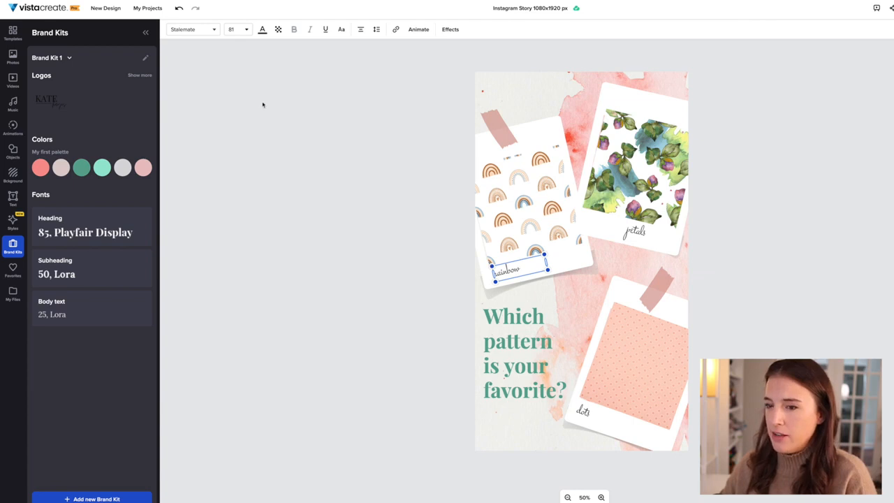
pyautogui.click(40, 169)
pyautogui.click(85, 276)
pyautogui.click(635, 232)
pyautogui.click(41, 169)
pyautogui.click(76, 271)
pyautogui.click(584, 412)
pyautogui.click(40, 169)
pyautogui.click(85, 277)
pyautogui.click(461, 442)
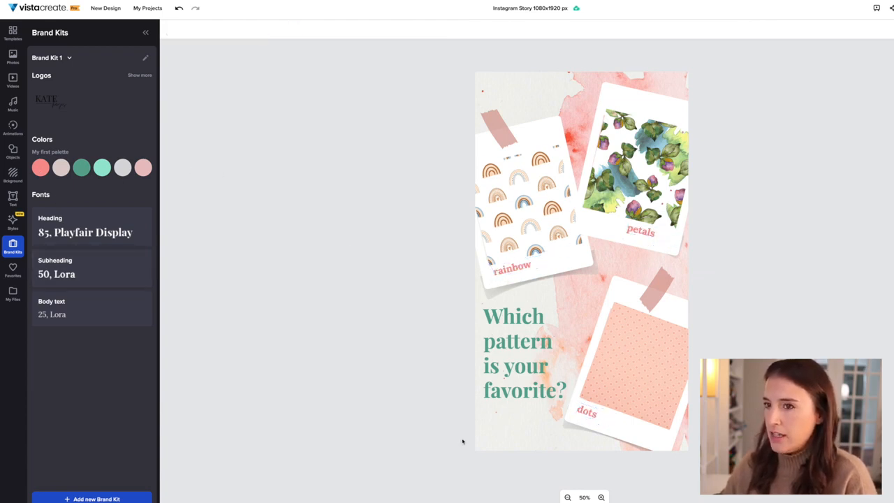
# Step: Add the Brand Kit logo to the story, shrink it and place it in the upper-left corner above the rainbow polaroid
pyautogui.moveTo(54, 104); pyautogui.dragTo(558, 105)
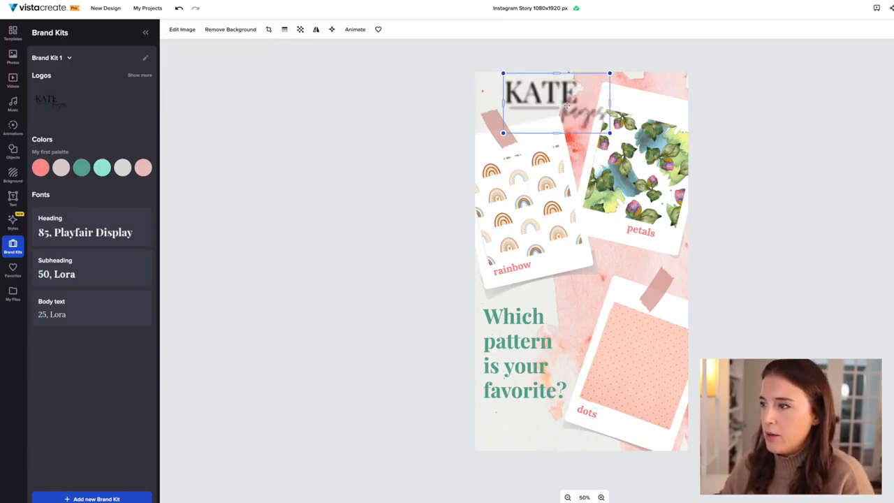
pyautogui.moveTo(609, 72); pyautogui.dragTo(524, 94)
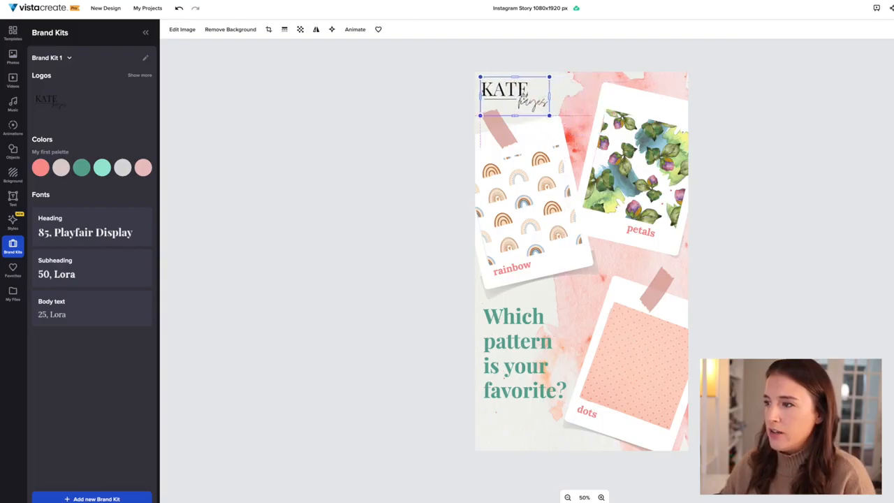
pyautogui.click(750, 184)
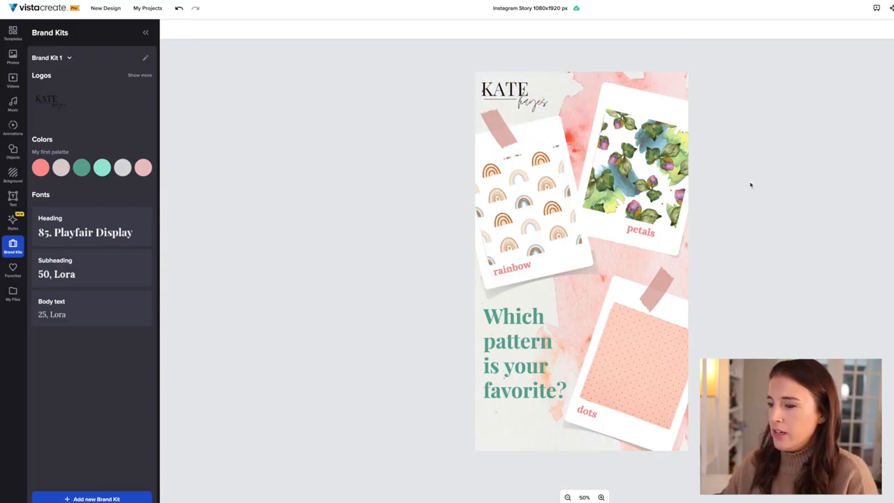
pyautogui.click(562, 86)
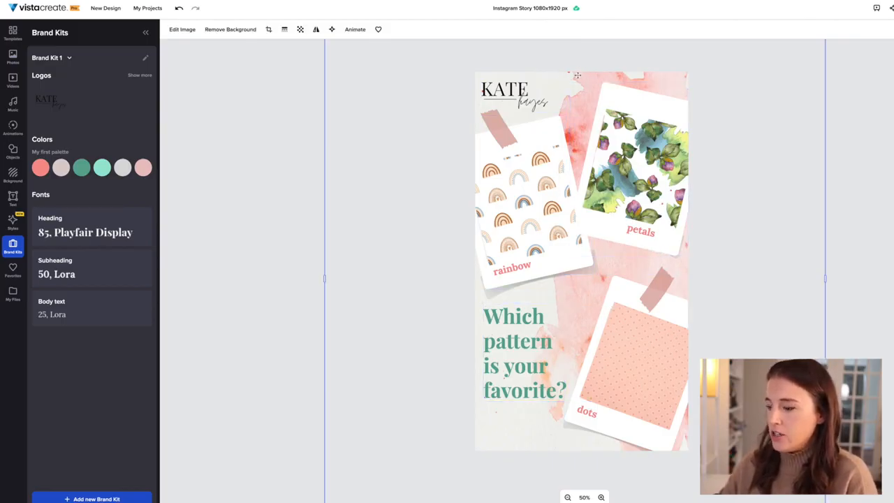
pyautogui.moveTo(577, 78); pyautogui.dragTo(594, 74)
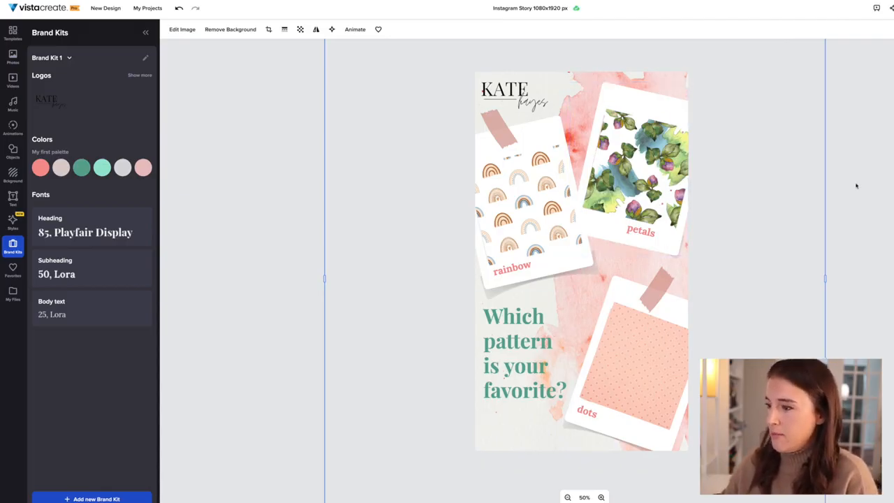
pyautogui.click(401, 253)
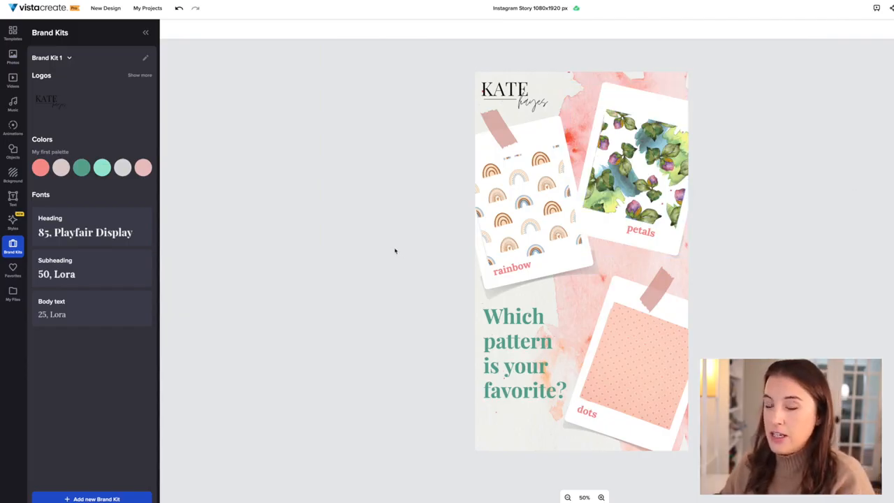
# Step: Try the Kumbh Sans/Commissioner, Fira Sans Condensed/Nunito, Public Sans/Fira Sans Condensed and Foglihten/Arimo project styles on the story
pyautogui.click(12, 223)
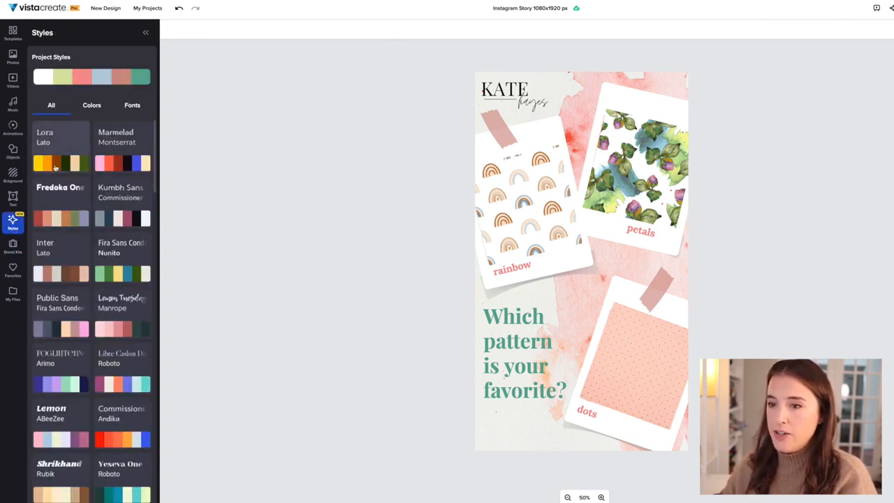
pyautogui.click(118, 215)
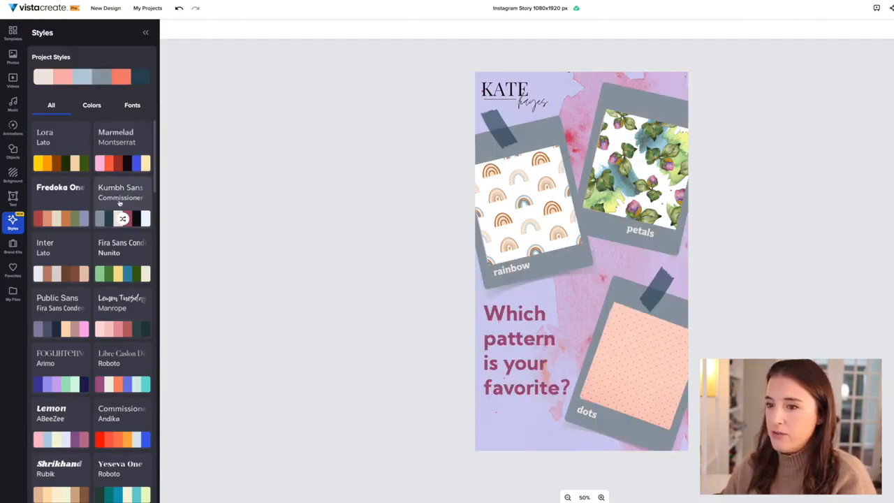
pyautogui.click(138, 276)
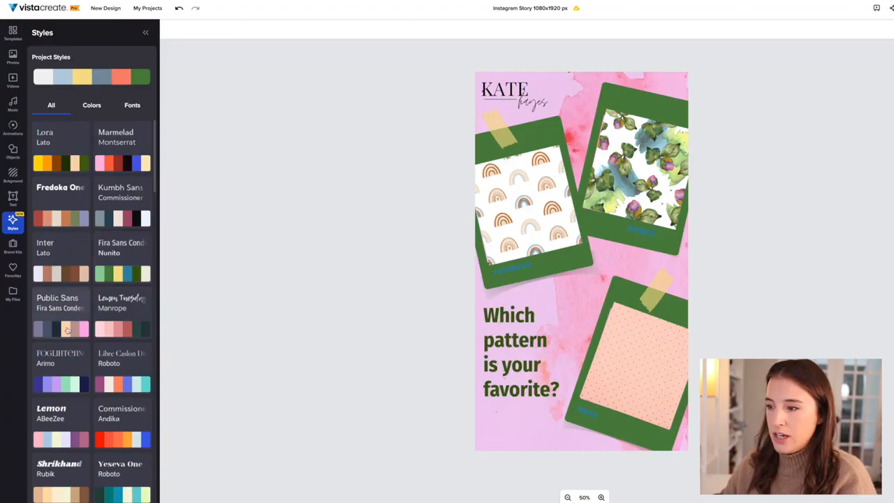
pyautogui.click(67, 329)
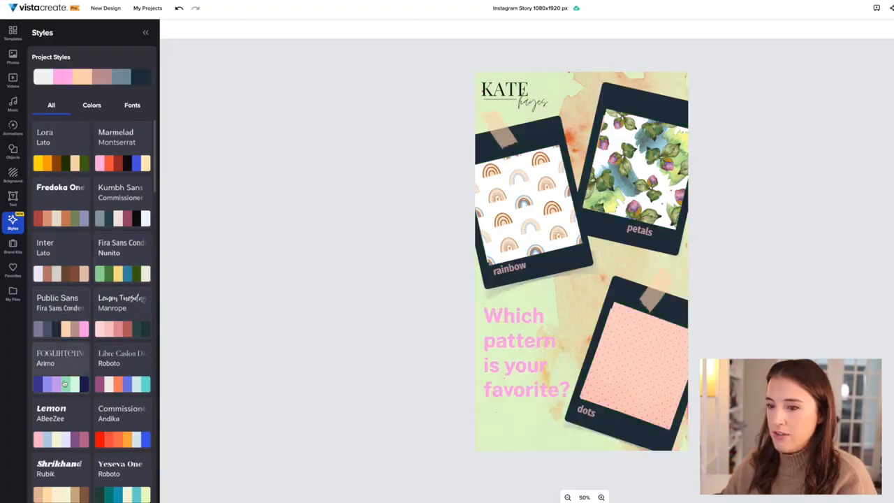
pyautogui.click(65, 384)
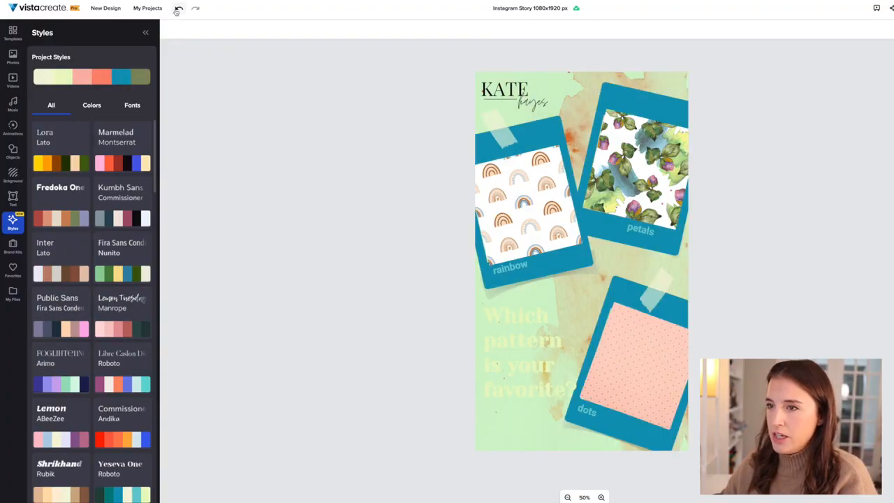
# Step: Undo all the project style changes to restore the brand kit look of the story
pyautogui.click(178, 9)
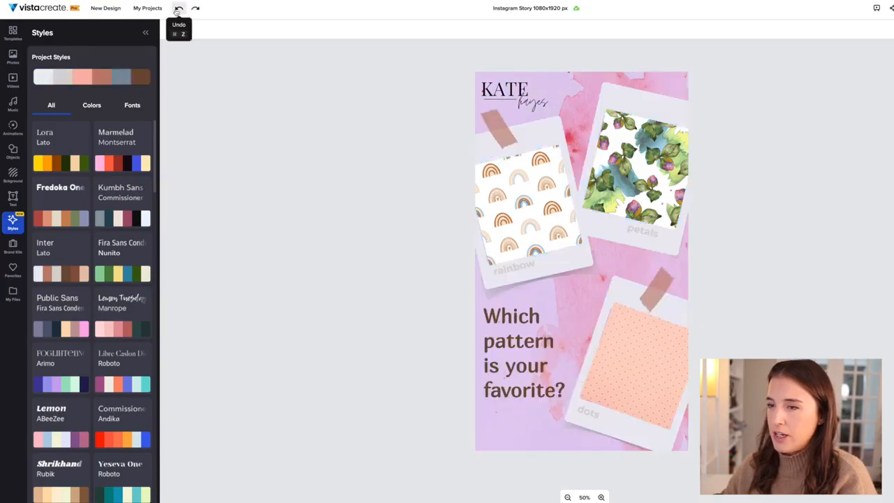
pyautogui.click(178, 8)
pyautogui.click(178, 8)
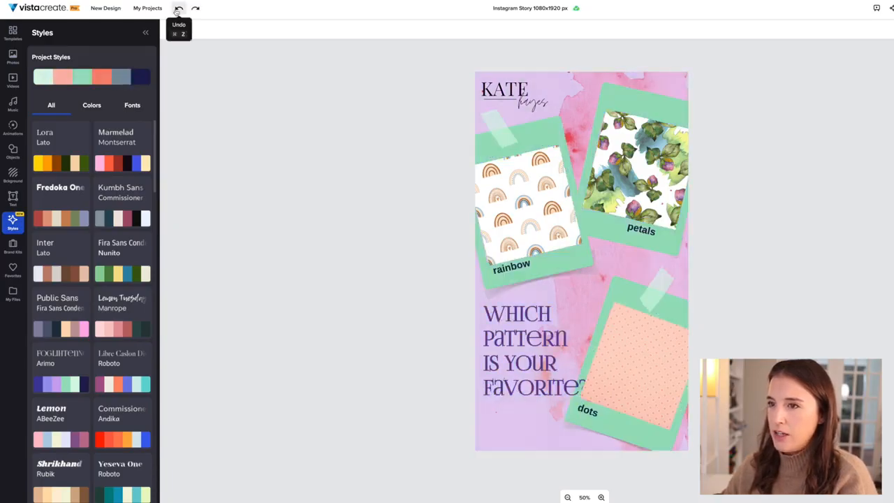
pyautogui.click(178, 9)
pyautogui.click(178, 9)
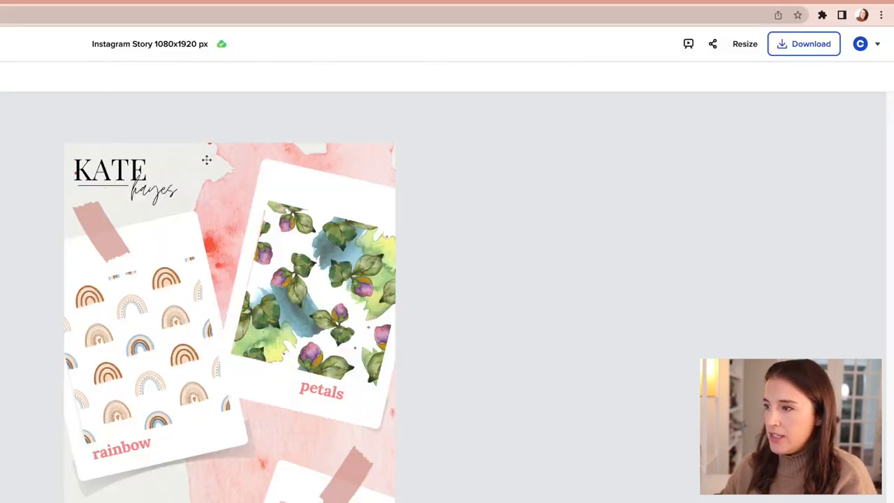
# Step: Review the download format options for the story and open its sharing options
pyautogui.click(797, 53)
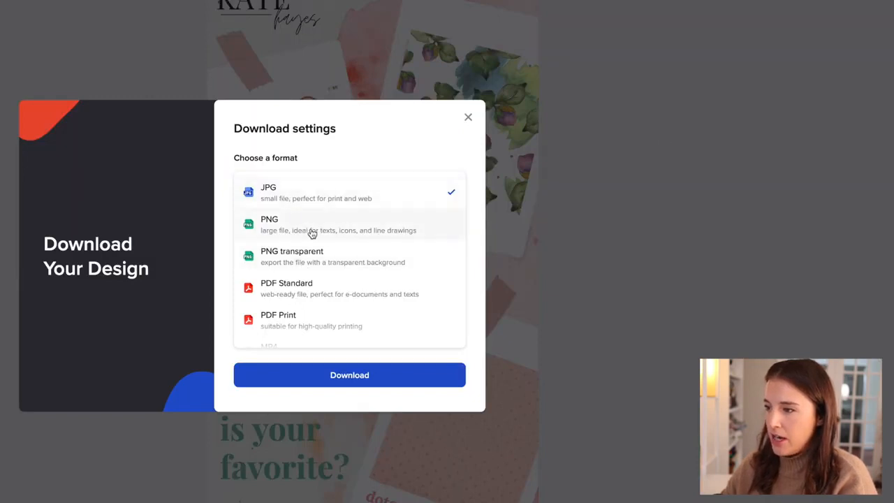
pyautogui.scroll(-2, 363, 267)
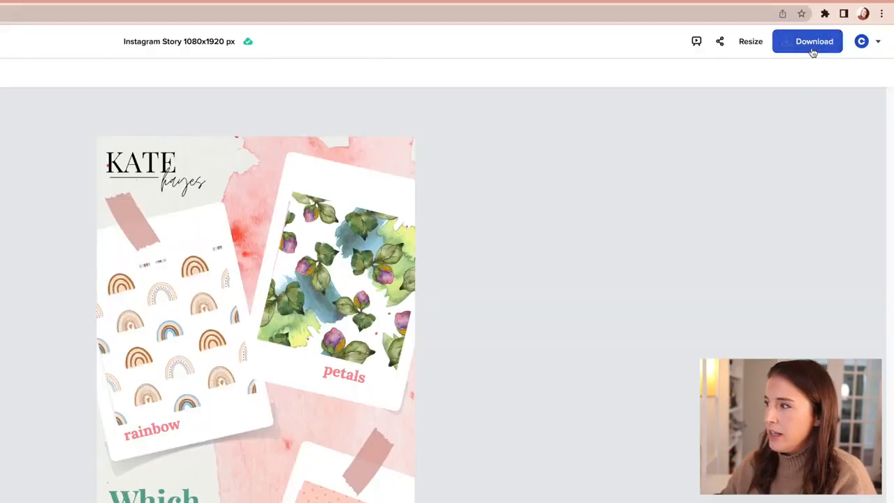
pyautogui.click(720, 41)
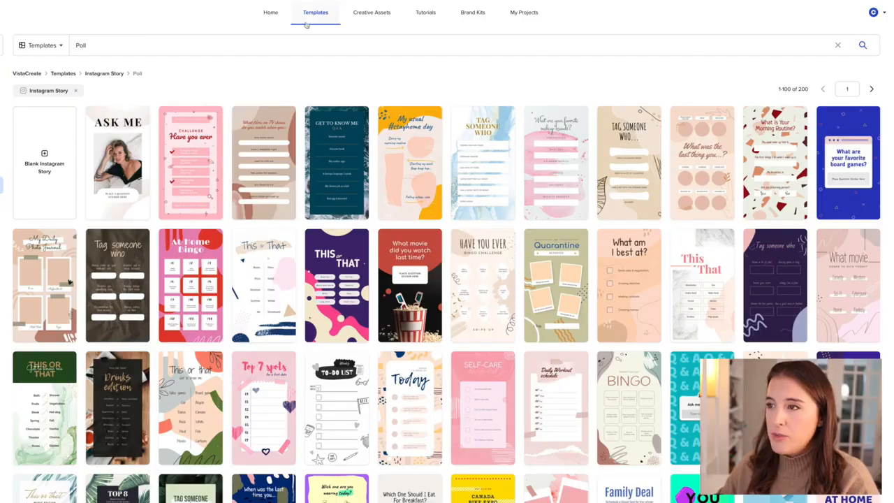
# Step: Replace the Poll search with "Spring sale" and look for matching templates in the Instagram Post format
pyautogui.moveTo(105, 46); pyautogui.dragTo(43, 44)
pyautogui.press('BackSpace')
pyautogui.click(1, 167)
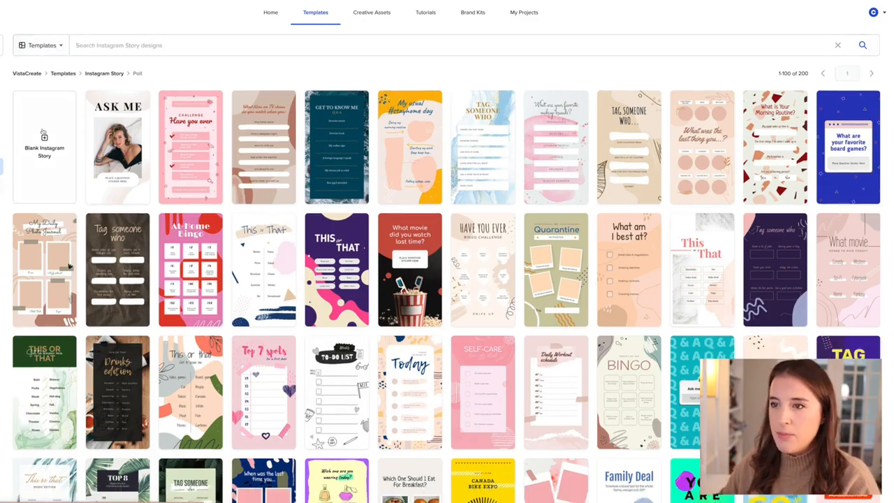
pyautogui.click(99, 49)
pyautogui.write('Spring sale')
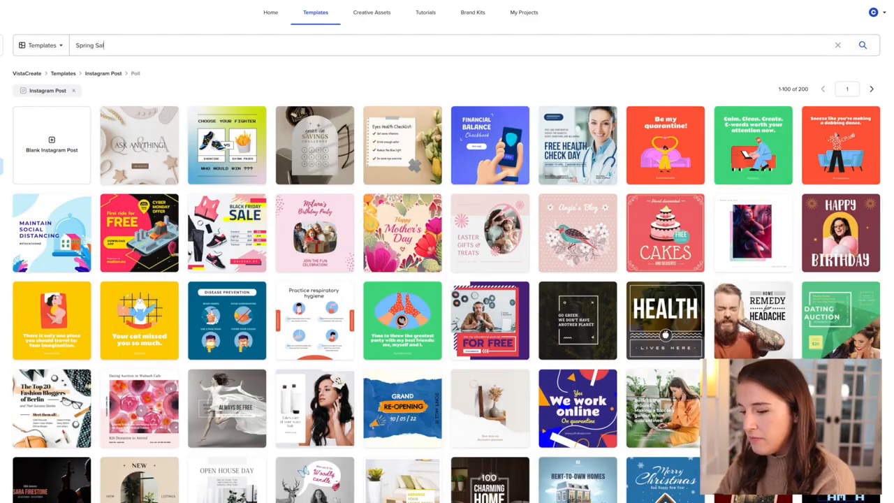
pyautogui.press('Return')
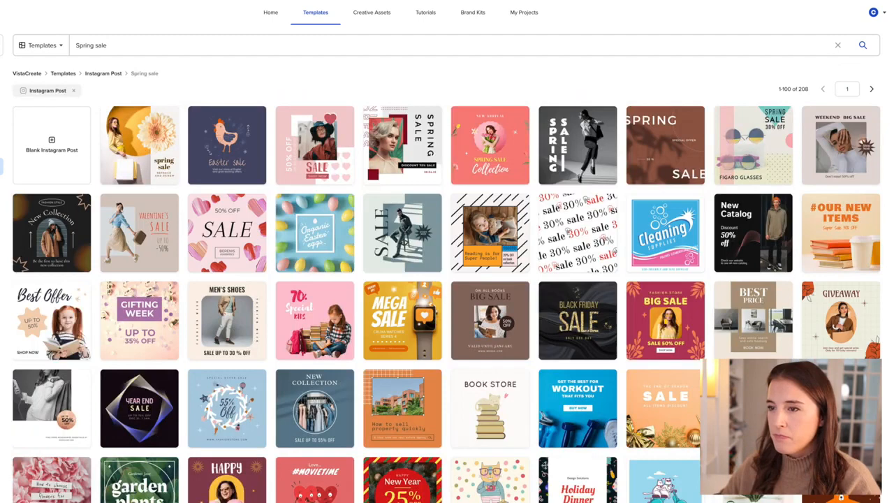
# Step: Open the spring sale template with the large flower and delete its photo of the woman holding shopping bags
pyautogui.click(156, 164)
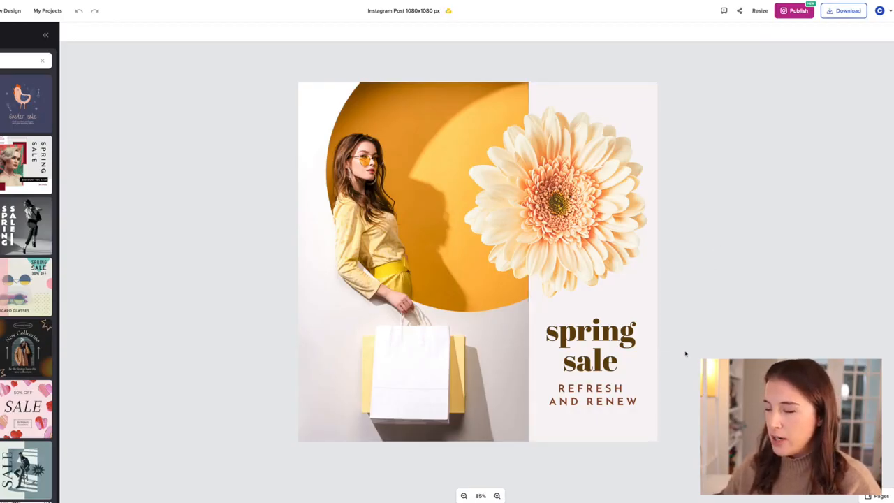
pyautogui.click(389, 259)
pyautogui.press('Delete')
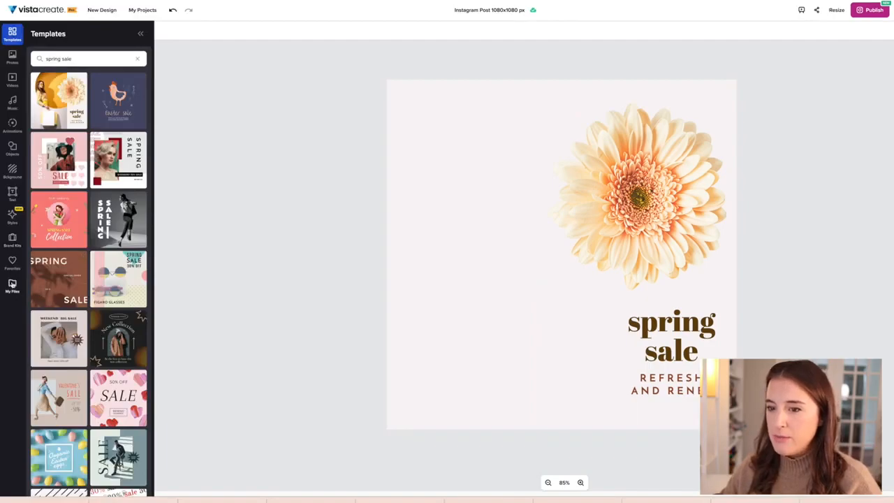
# Step: Search the stock photos for "journal" and place the pink notebook and pen photo on the post
pyautogui.click(12, 285)
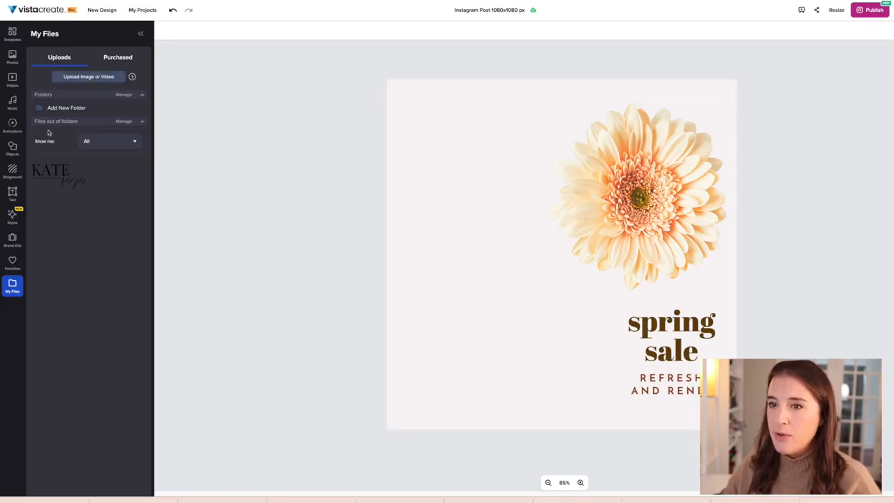
pyautogui.click(12, 56)
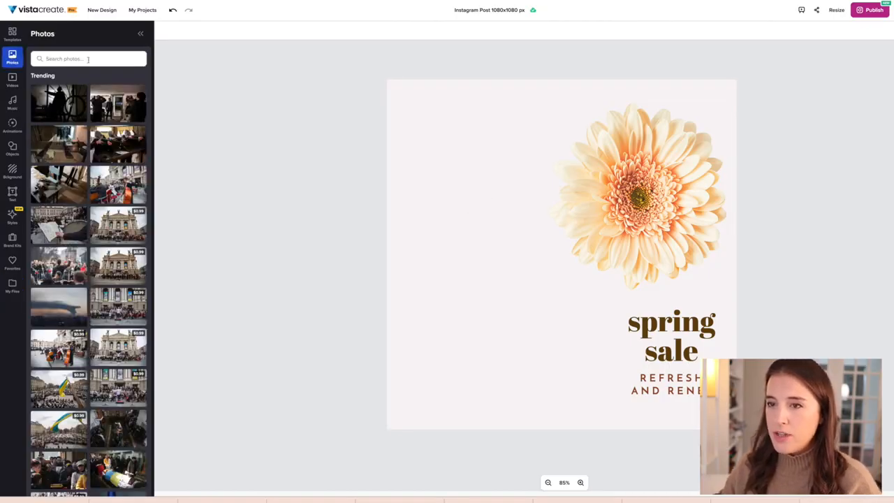
pyautogui.click(88, 59)
pyautogui.write('journe')
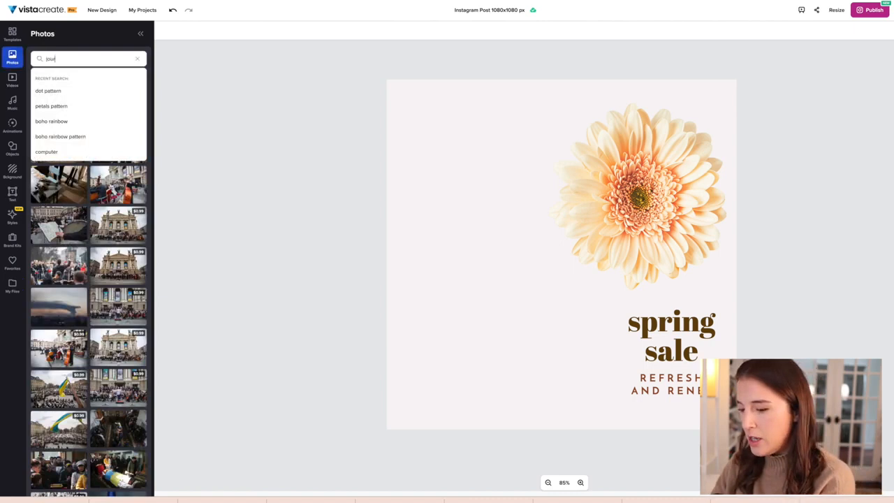
pyautogui.write('l')
pyautogui.press('Return')
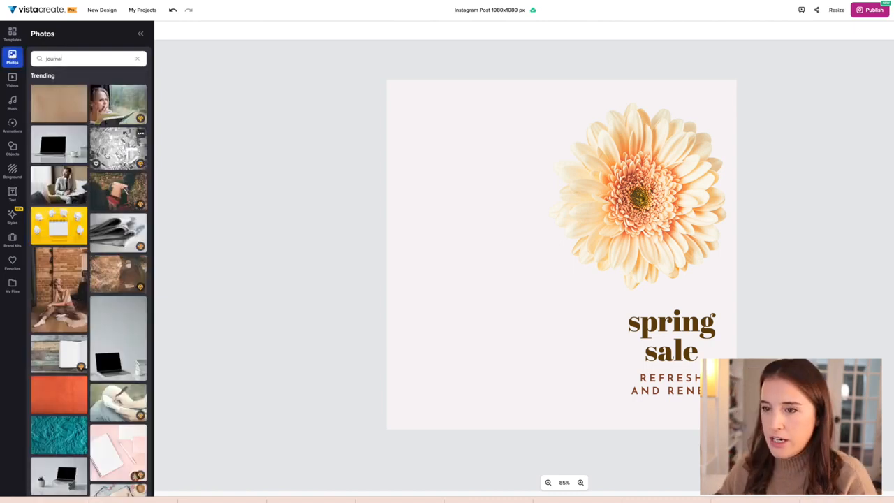
pyautogui.scroll(-2, 123, 283)
pyautogui.scroll(-3, 122, 283)
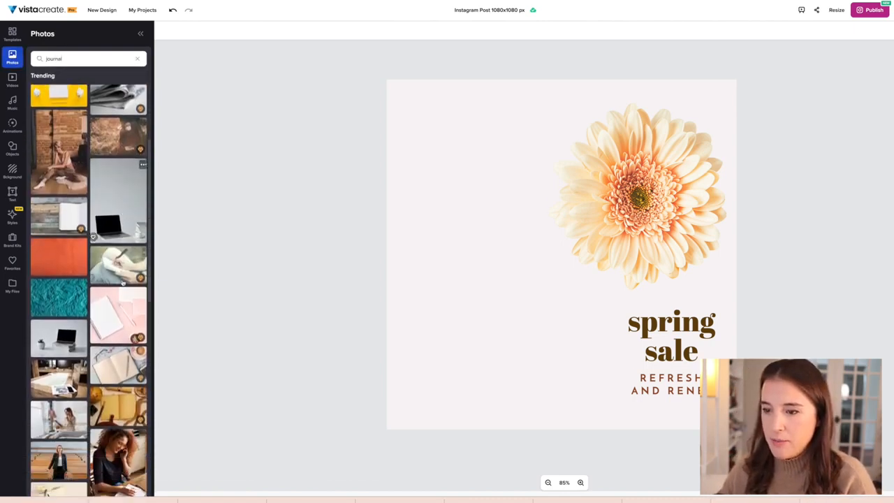
pyautogui.moveTo(117, 248); pyautogui.dragTo(473, 257)
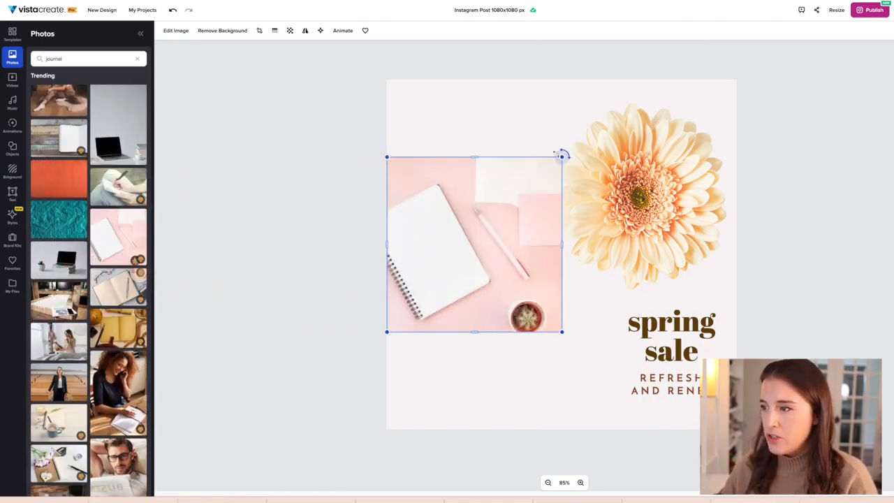
# Step: Enlarge the notebook photo to cover the post's full height and adjust its crop to fill the left two-thirds
pyautogui.moveTo(562, 155); pyautogui.dragTo(633, 74)
pyautogui.moveTo(638, 333); pyautogui.dragTo(639, 446)
pyautogui.doubleClick(491, 357)
pyautogui.moveTo(491, 357); pyautogui.dragTo(547, 358)
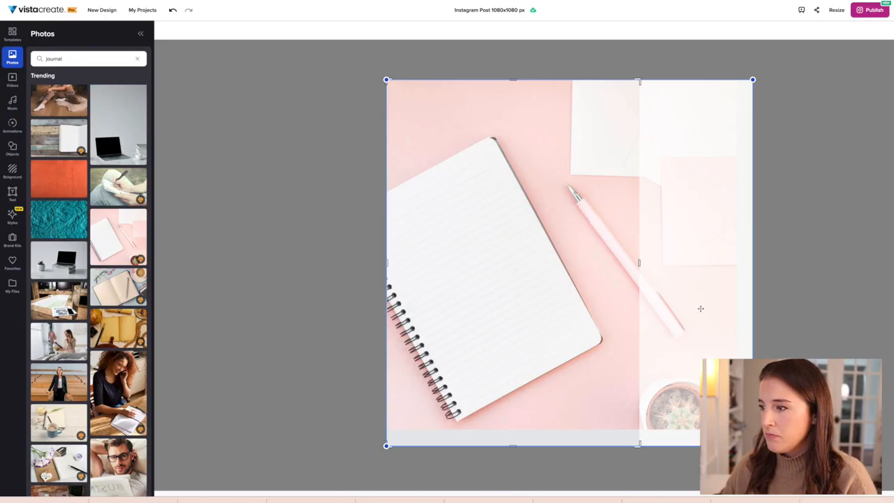
pyautogui.click(652, 470)
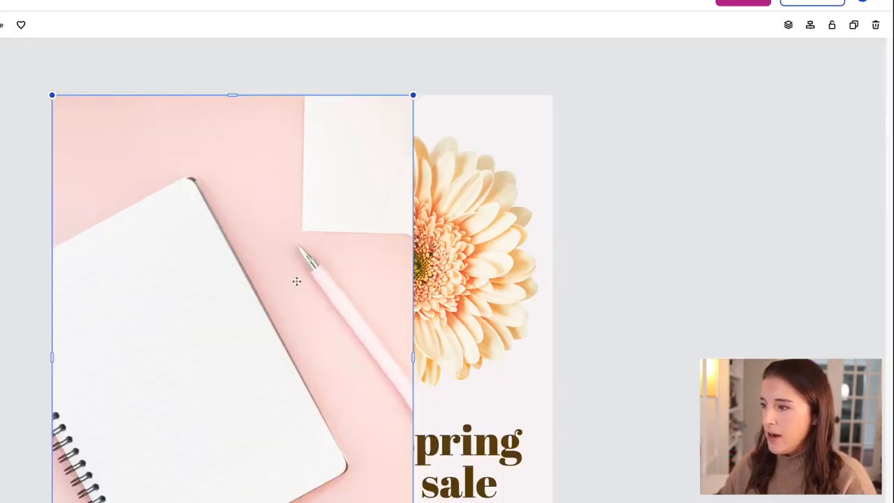
# Step: Send the notebook photo to the back, behind the flower and the spring sale text, and select the flower
pyautogui.click(790, 27)
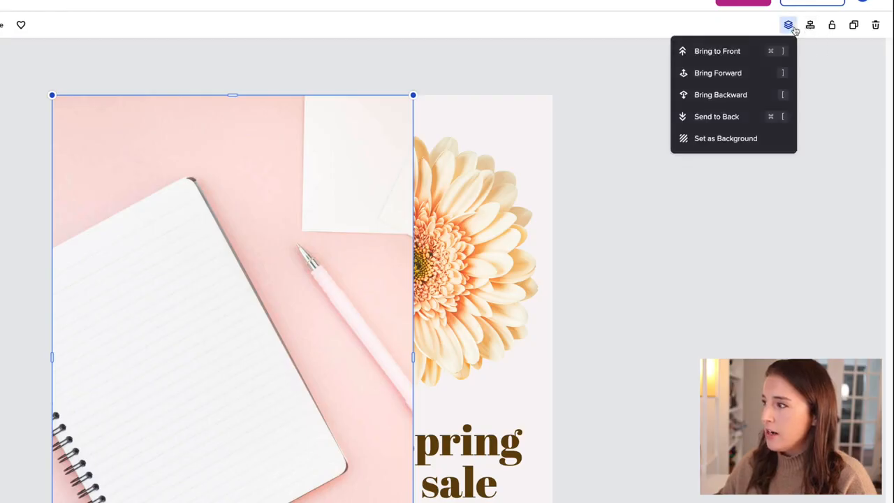
pyautogui.click(731, 119)
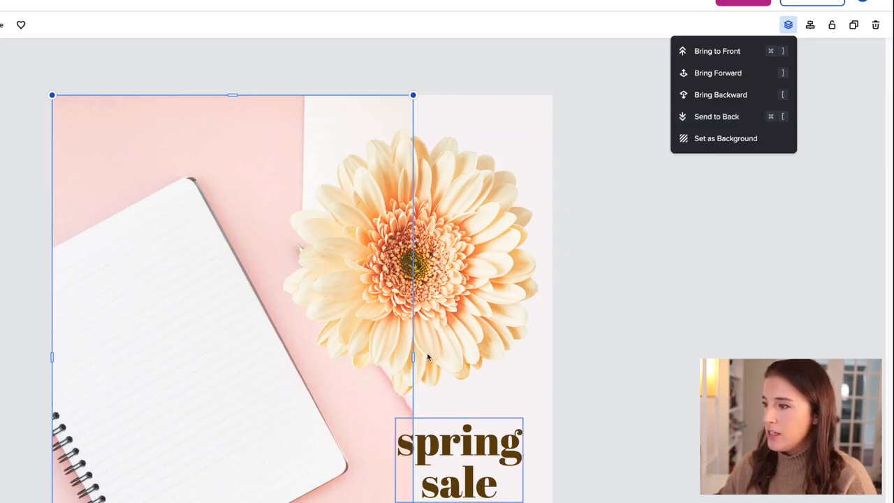
pyautogui.click(639, 333)
pyautogui.click(284, 261)
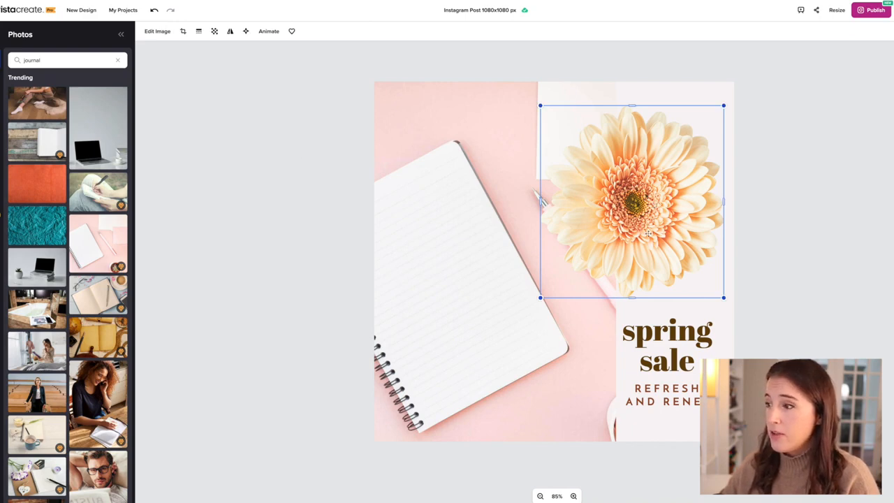
# Step: Delete the large flower, search the stock photos for "tulip" and place the multicolored tulip bouquet on the post
pyautogui.press('Delete')
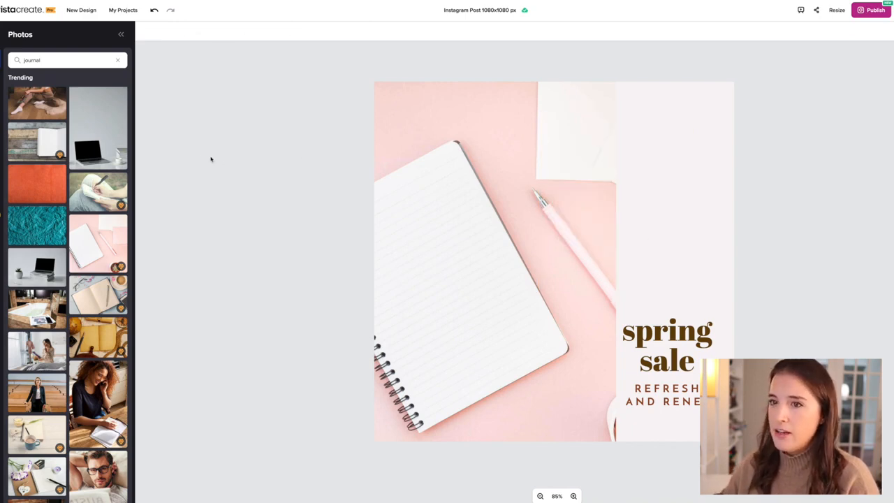
pyautogui.moveTo(40, 61); pyautogui.dragTo(24, 61)
pyautogui.press('BackSpace')
pyautogui.write('tulip')
pyautogui.press('Return')
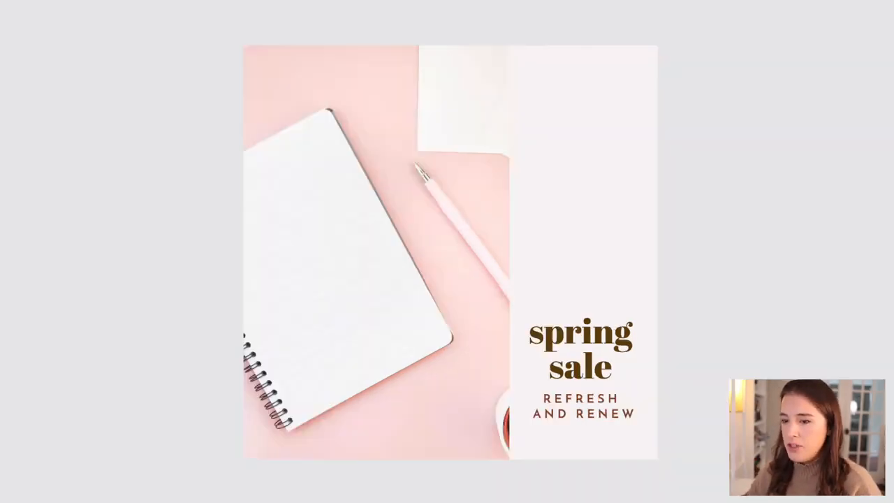
pyautogui.moveTo(7, 178); pyautogui.dragTo(494, 185)
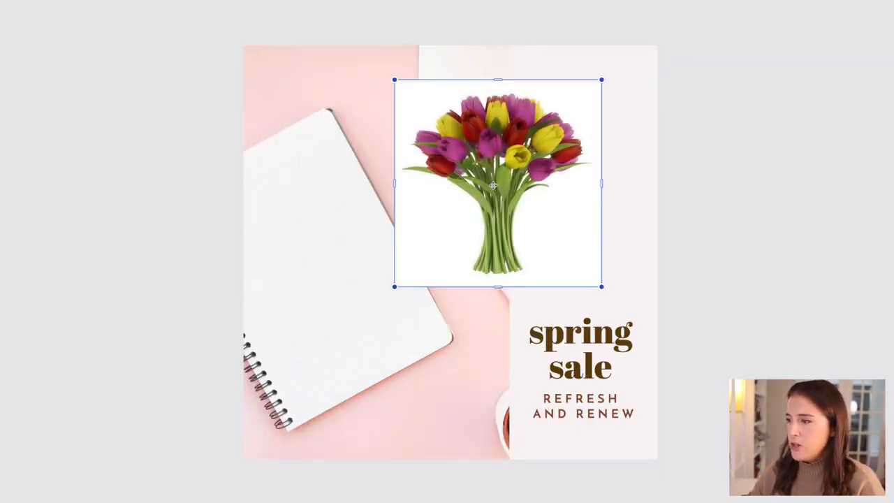
# Step: Remove the tulip photo's white background, then enlarge the bouquet and position it above the spring sale heading, overlapping the notebook photo's edge
pyautogui.click(63, 1)
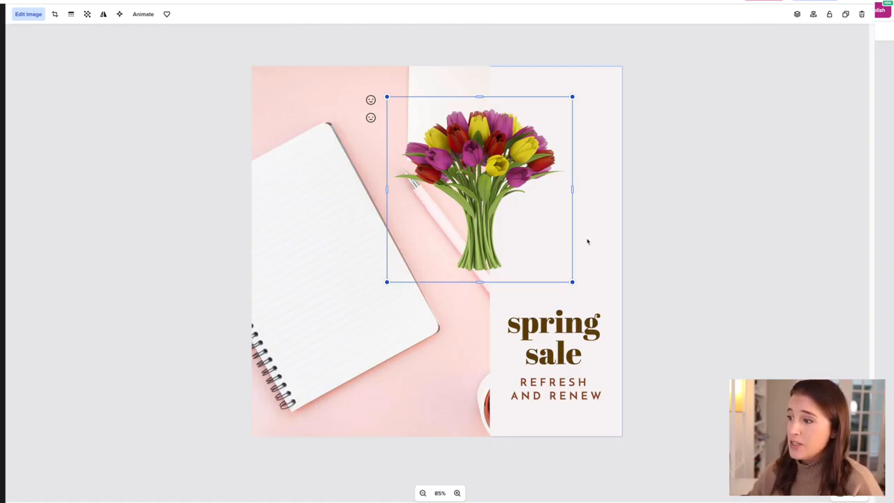
pyautogui.moveTo(494, 194)
pyautogui.mouseDown()
pyautogui.moveTo(452, 223)
pyautogui.moveTo(499, 195)
pyautogui.moveTo(471, 203)
pyautogui.moveTo(504, 190)
pyautogui.mouseUp()
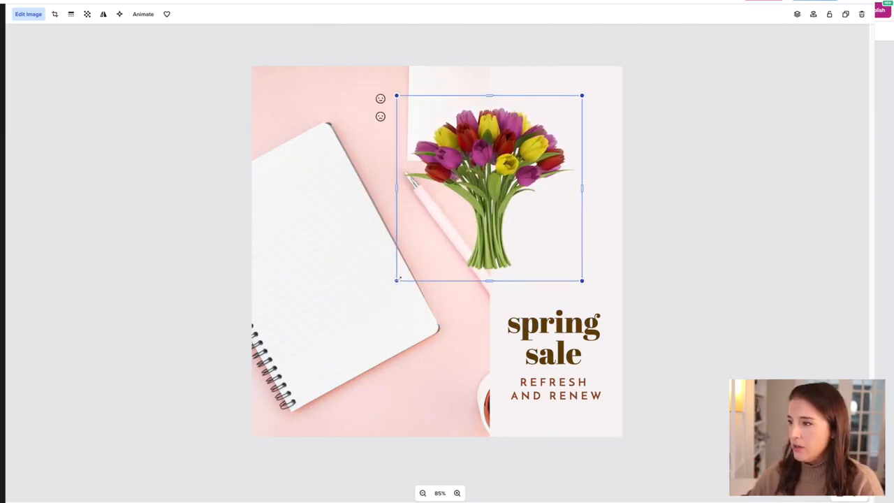
pyautogui.moveTo(396, 280); pyautogui.dragTo(297, 343)
pyautogui.moveTo(445, 268); pyautogui.dragTo(485, 230)
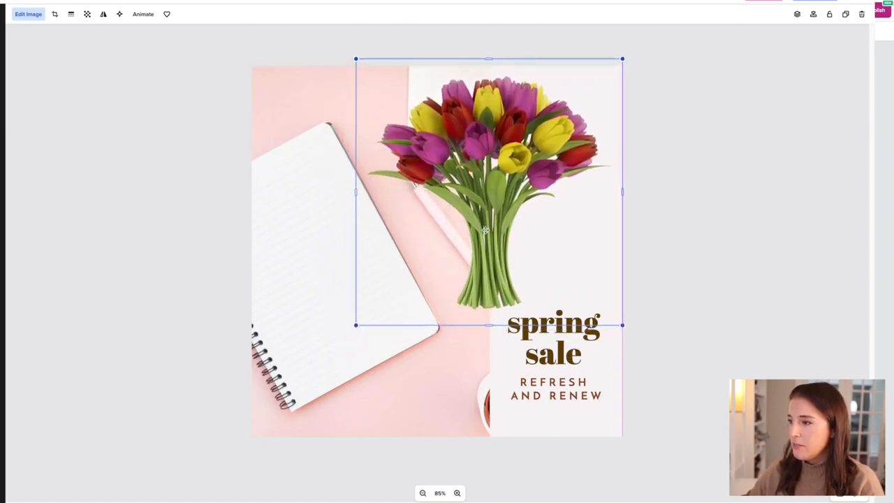
# Step: Replace the "Refresh and renew" text below the heading with "Now through Sunday"
pyautogui.click(556, 362)
pyautogui.click(580, 394)
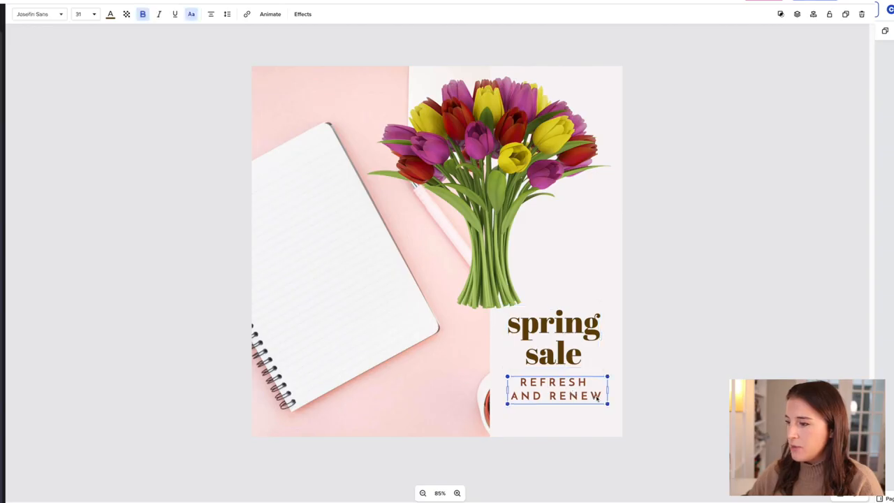
pyautogui.press('BackSpace')
pyautogui.press('BackSpace')
pyautogui.press('BackSpace')
pyautogui.press('BackSpace')
pyautogui.press('BackSpace')
pyautogui.press('BackSpace')
pyautogui.press('BackSpace')
pyautogui.press('BackSpace')
pyautogui.press('BackSpace')
pyautogui.press('BackSpace')
pyautogui.press('BackSpace')
pyautogui.press('BackSpace')
pyautogui.press('BackSpace')
pyautogui.press('BackSpace')
pyautogui.press('BackSpace')
pyautogui.press('BackSpace')
pyautogui.press('BackSpace')
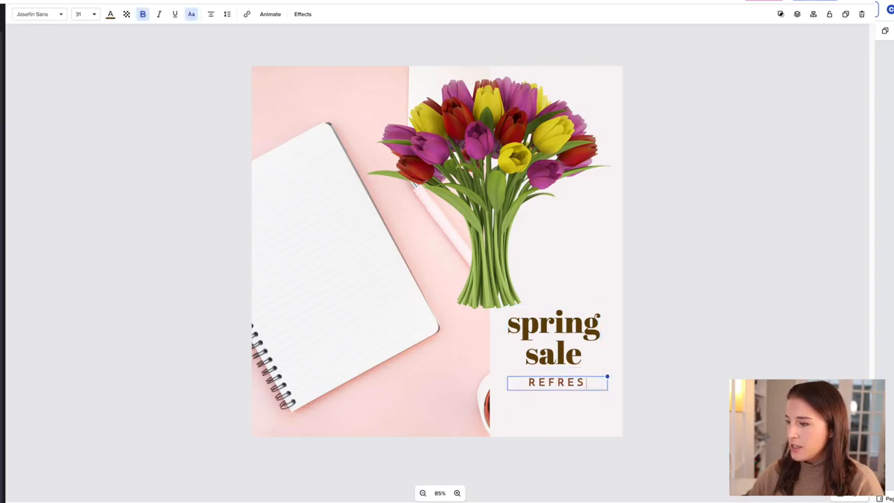
pyautogui.write('NOW THROUGH SUNDAY')
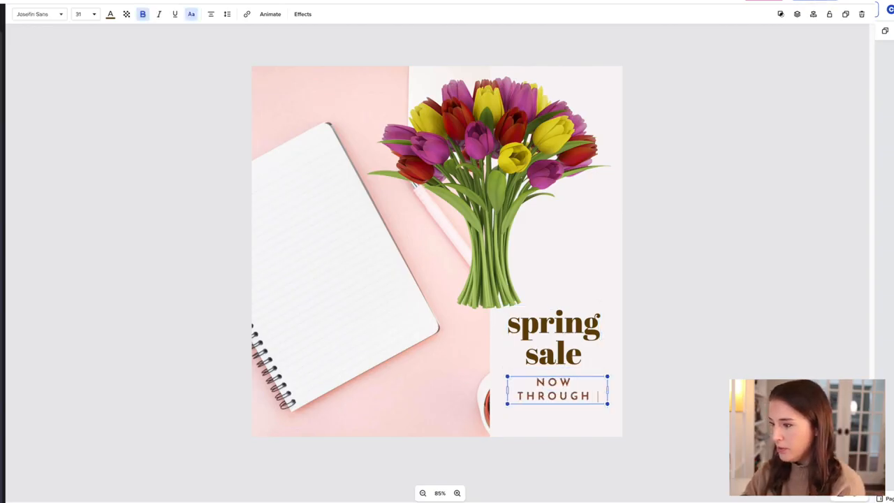
# Step: Color the spring sale heading with the brand kit's dark green and the "Now through Sunday" text with its coral pink
pyautogui.click(554, 339)
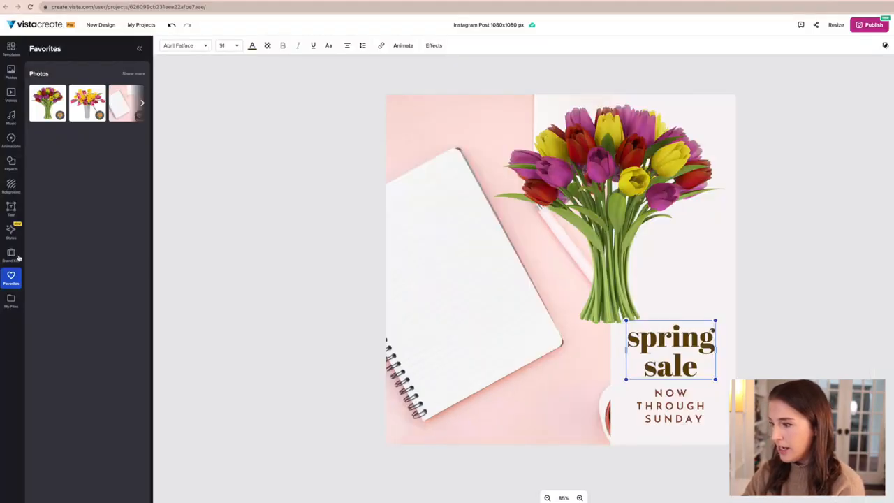
pyautogui.click(11, 254)
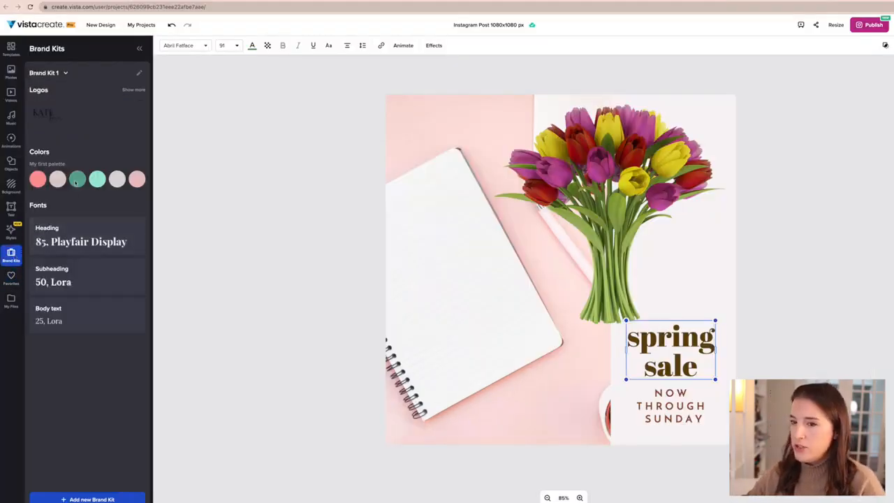
pyautogui.click(76, 181)
pyautogui.click(672, 406)
pyautogui.click(39, 182)
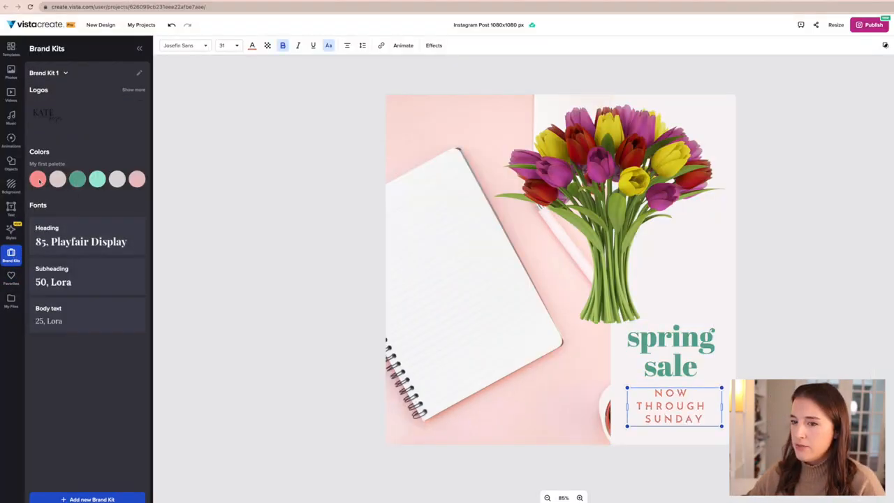
# Step: Apply the brand kit's Lora subheading style to the "Now through Sunday" text and position it under the heading
pyautogui.click(678, 354)
pyautogui.click(672, 405)
pyautogui.click(73, 282)
pyautogui.moveTo(691, 398); pyautogui.dragTo(690, 397)
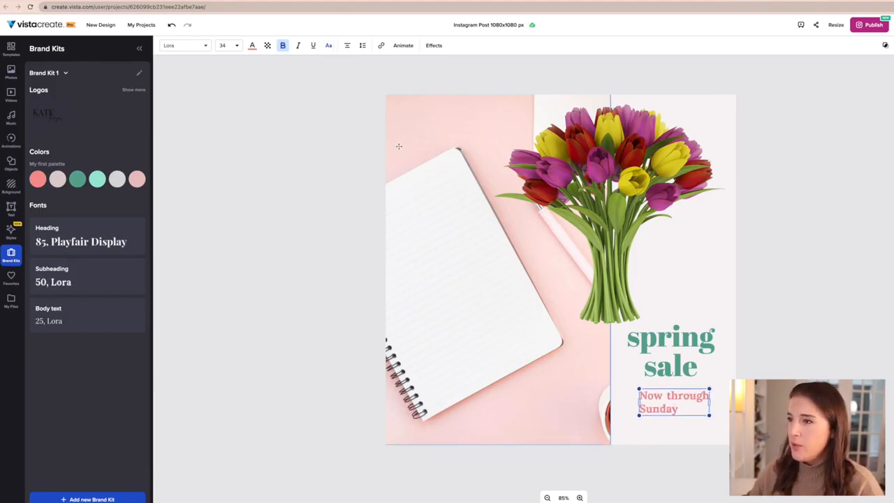
# Step: Try the Zoom animation with direction In on the spring sale heading and preview it
pyautogui.click(402, 46)
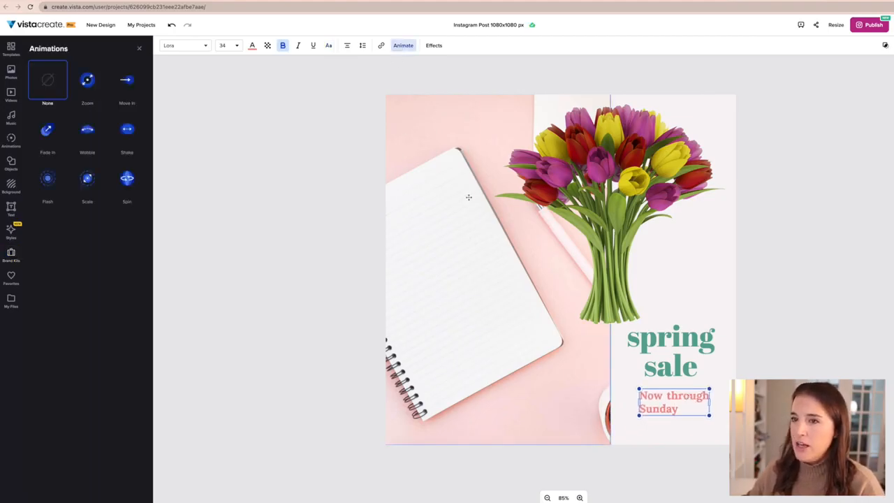
pyautogui.click(630, 356)
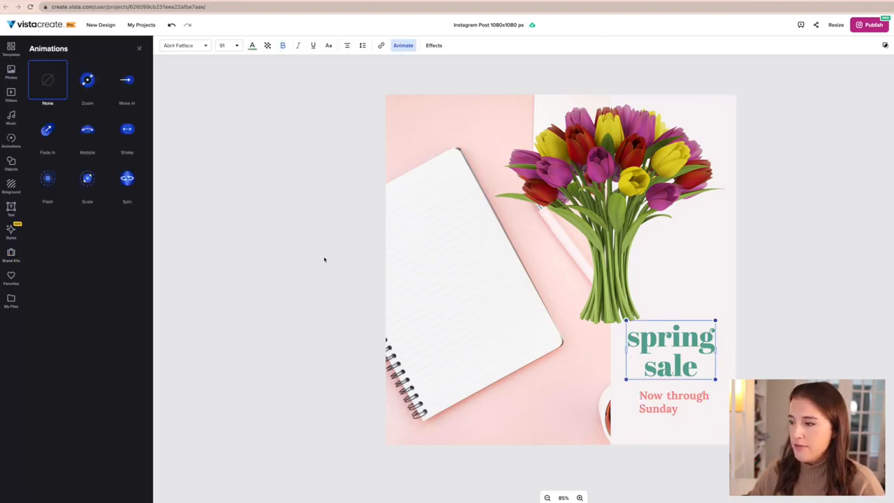
pyautogui.click(85, 84)
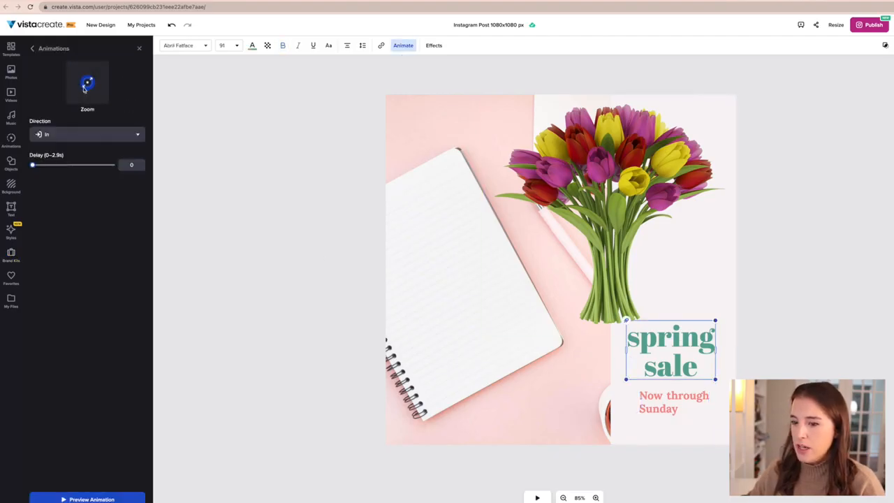
pyautogui.click(128, 497)
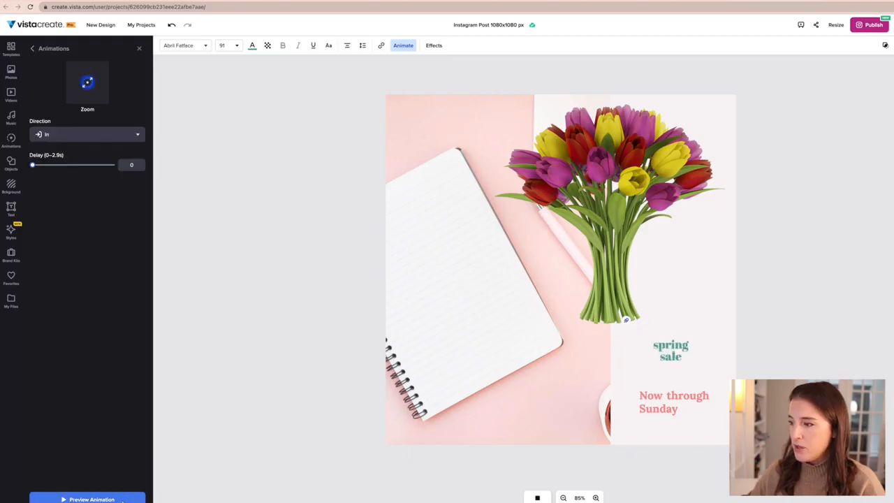
# Step: Try the Move In animation from the left and the Fade In animation on the spring sale heading, previewing each
pyautogui.click(35, 48)
pyautogui.click(117, 105)
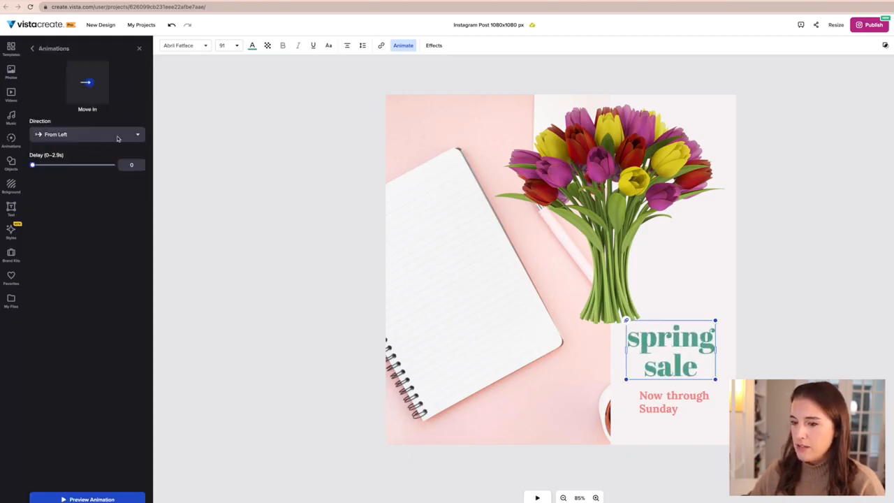
pyautogui.click(91, 498)
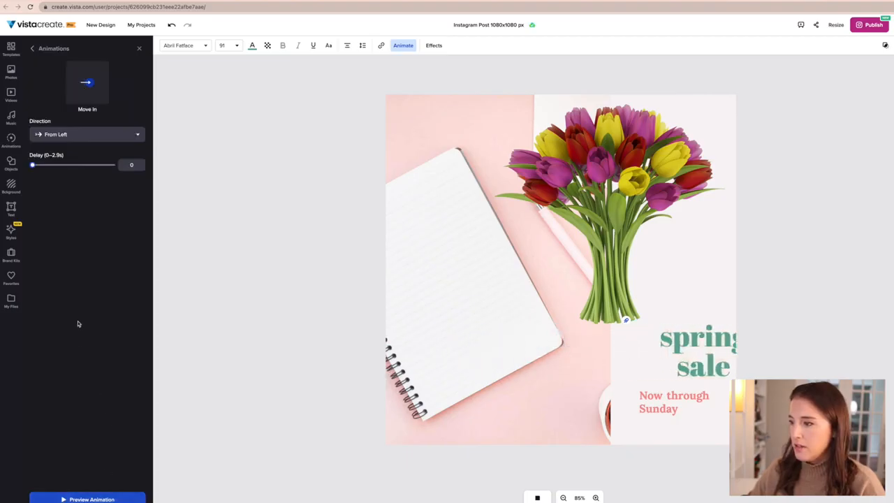
pyautogui.click(33, 48)
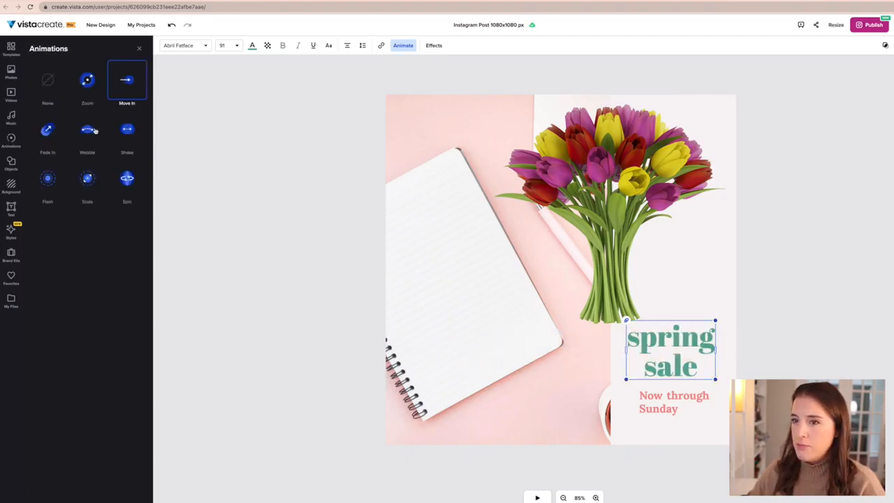
pyautogui.click(46, 130)
pyautogui.click(126, 499)
# Step: Apply the Move In animation with direction From Left to the spring sale heading and preview it
pyautogui.click(35, 50)
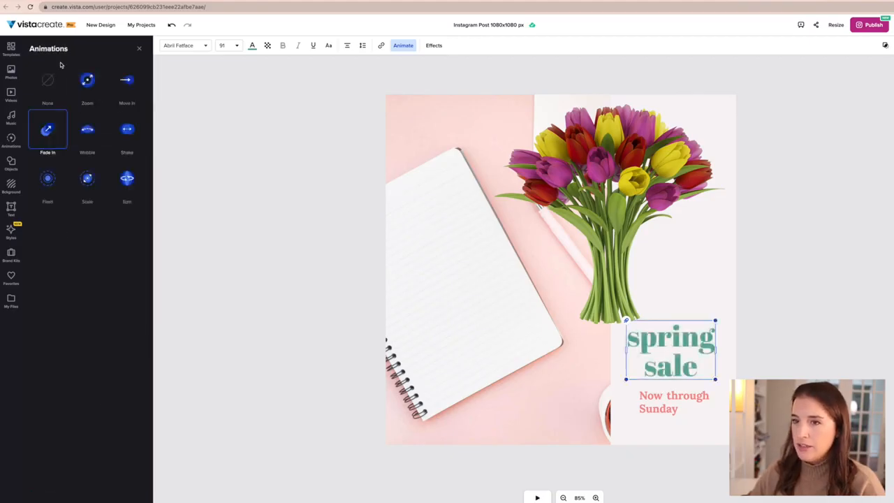
pyautogui.click(127, 83)
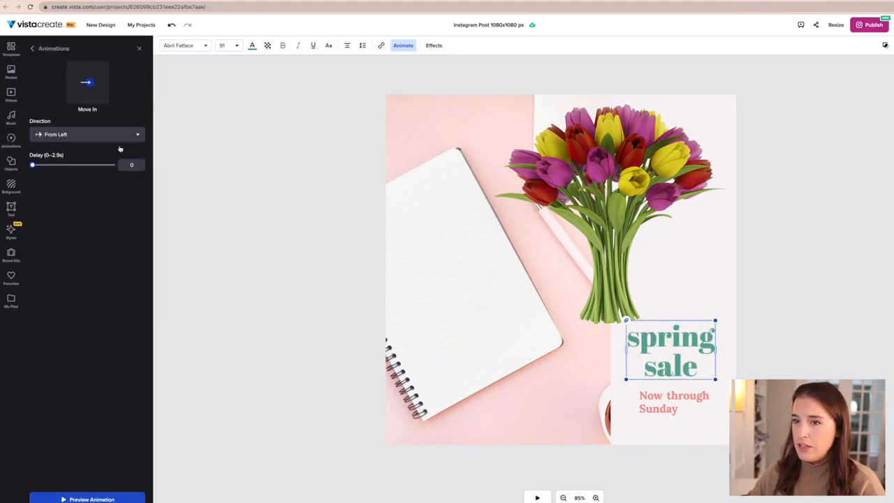
pyautogui.click(116, 499)
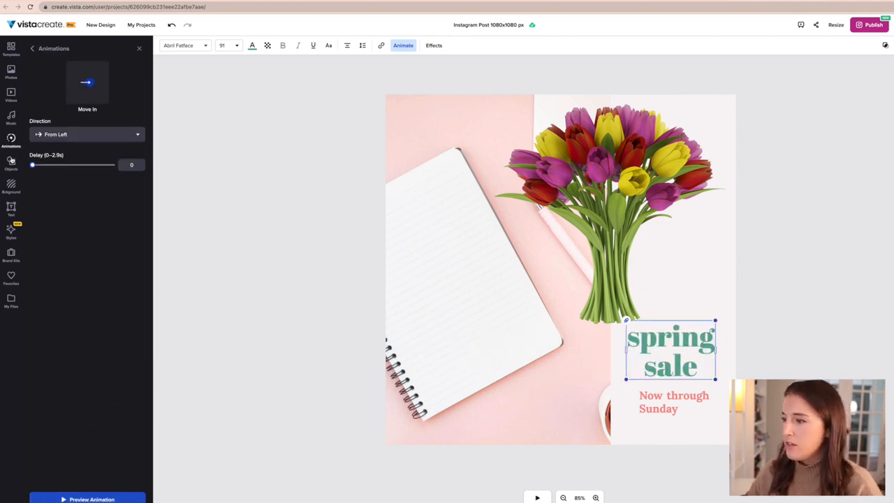
# Step: Search the objects for "tag", add the round black Black Friday 70% off tag and shrink it into the post's upper-left corner
pyautogui.click(12, 162)
pyautogui.click(72, 74)
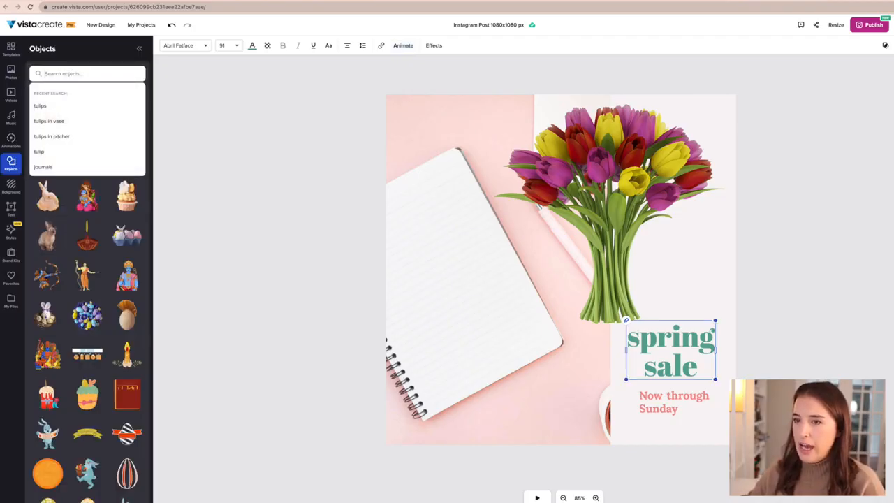
pyautogui.write('tag')
pyautogui.press('Return')
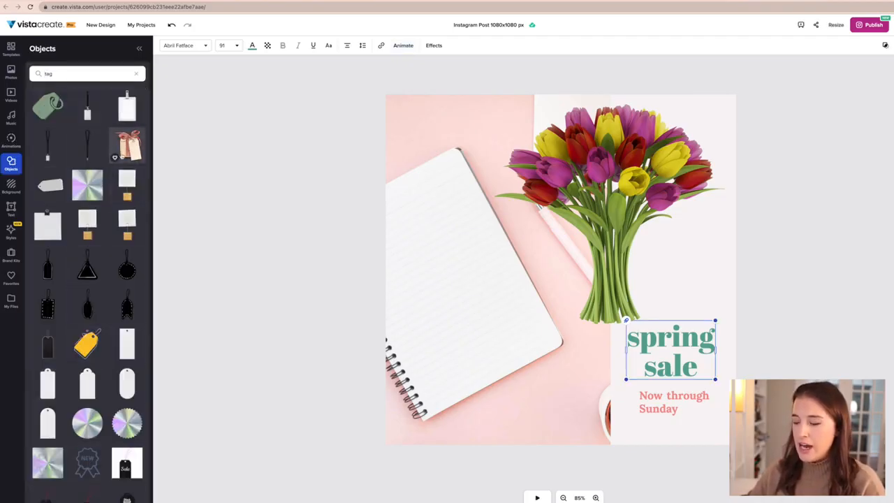
pyautogui.scroll(-5, 116, 209)
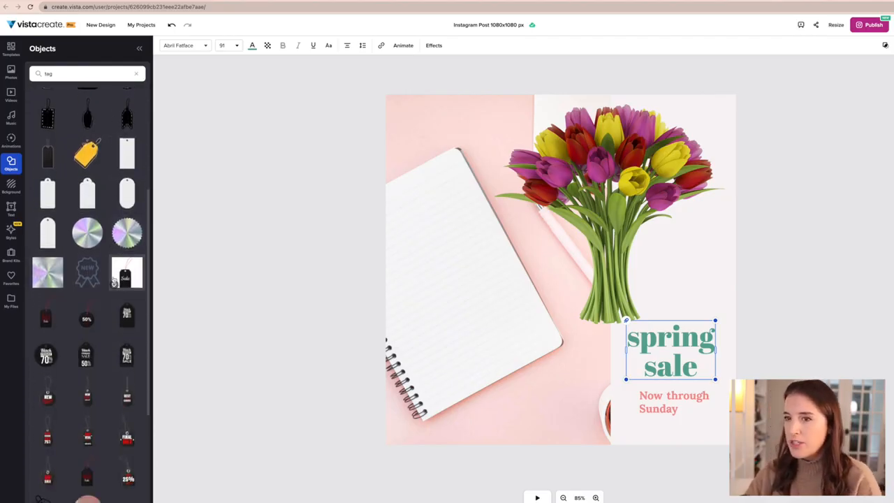
pyautogui.moveTo(46, 355); pyautogui.dragTo(518, 251)
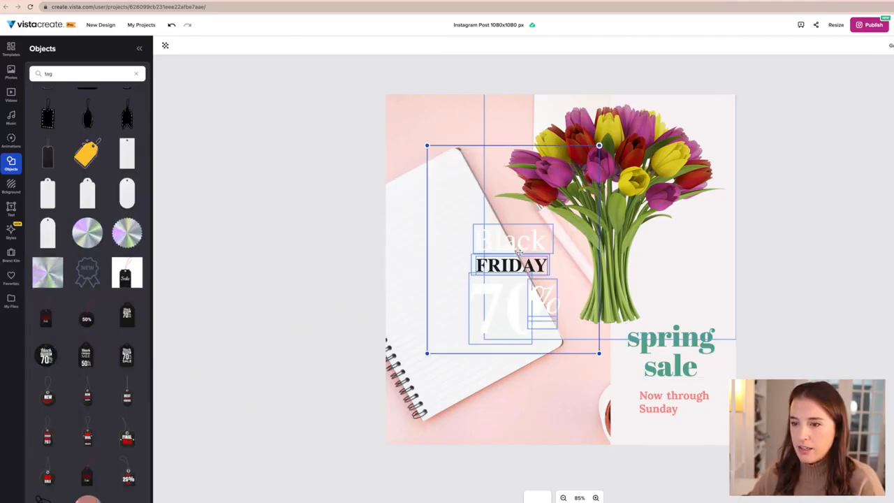
pyautogui.moveTo(599, 146); pyautogui.dragTo(456, 121)
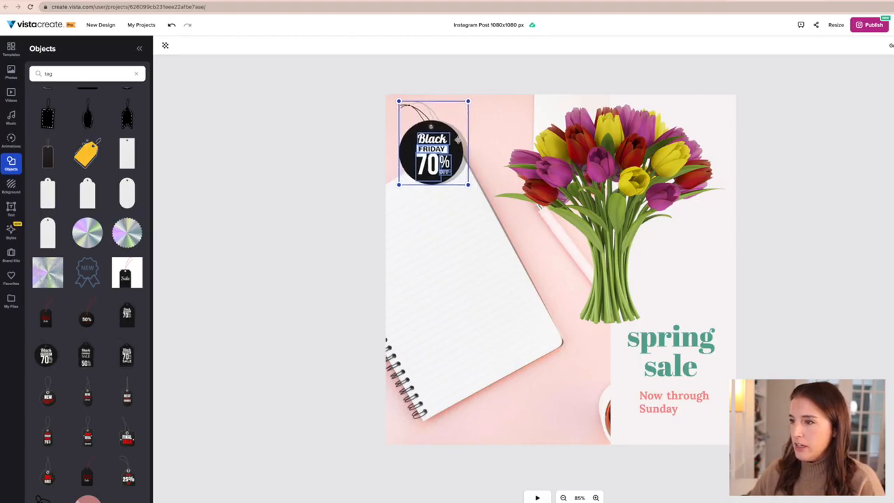
# Step: Change the tag's wording from Black Friday to "All Journal"
pyautogui.doubleClick(441, 138)
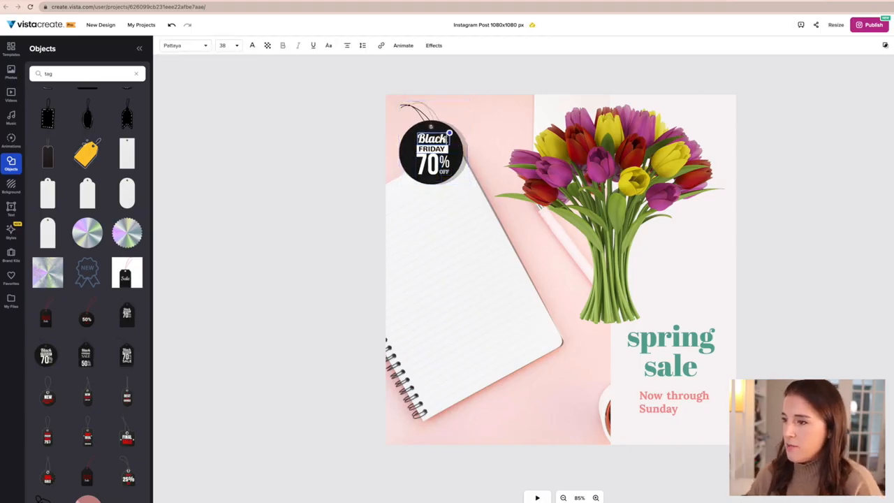
pyautogui.press('BackSpace')
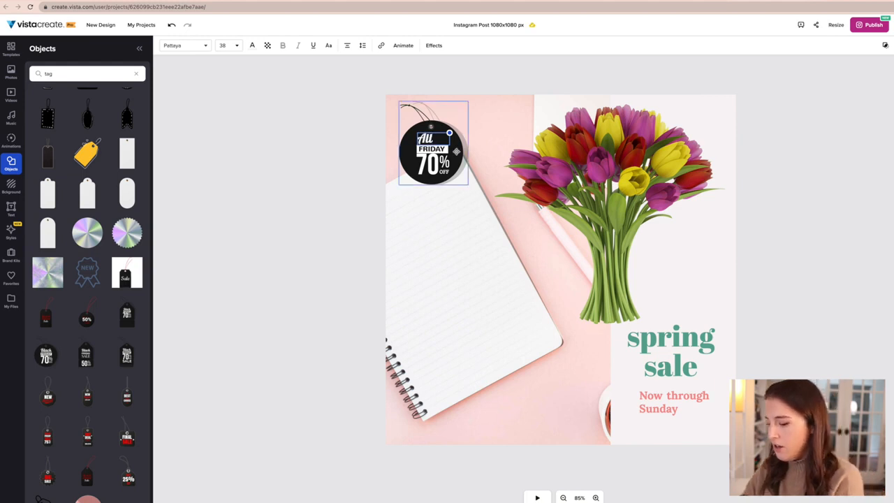
pyautogui.click(445, 149)
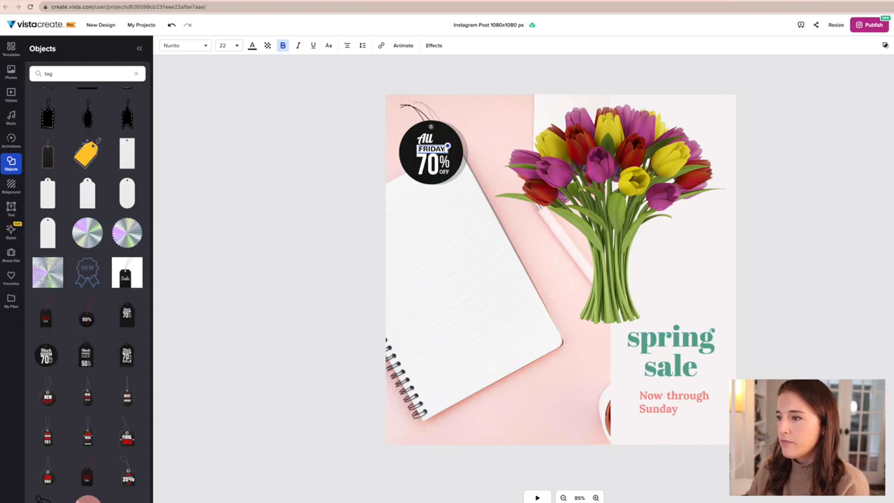
pyautogui.press('BackSpace')
pyautogui.press('BackSpace')
pyautogui.press('BackSpace')
pyautogui.press('BackSpace')
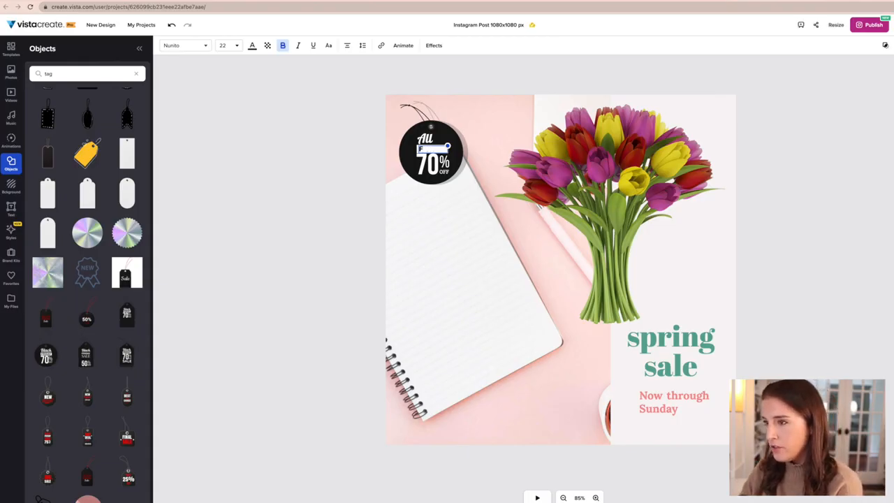
pyautogui.write('You')
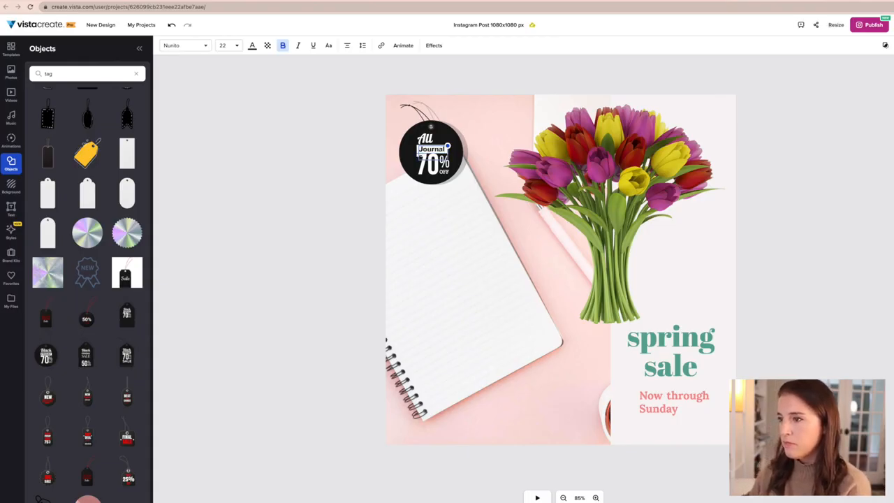
# Step: Set the tag's discount to 50% and select the tag's black shape
pyautogui.doubleClick(425, 170)
pyautogui.press('BackSpace')
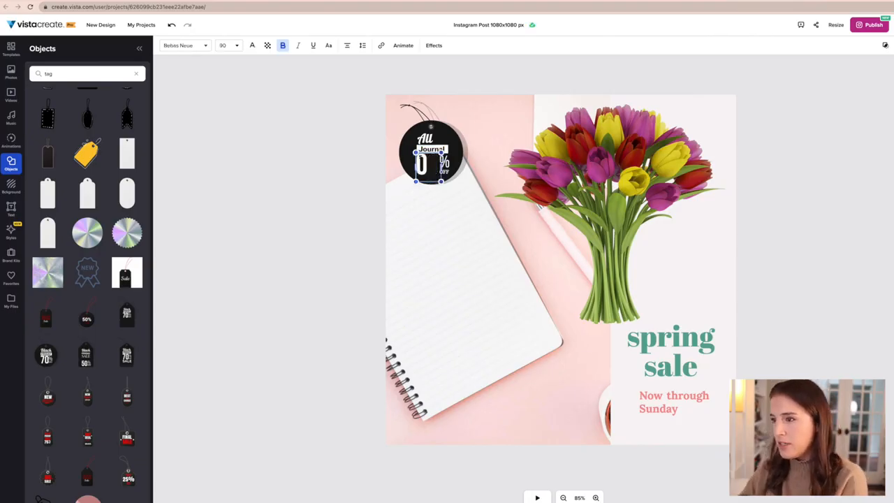
pyautogui.write('5')
pyautogui.click(457, 145)
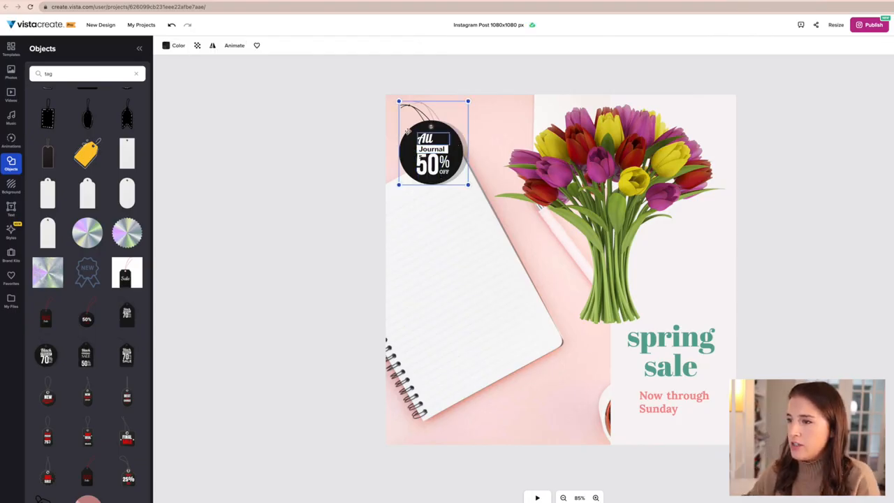
# Step: Recolor the discount tag's shape to the project green #5FA893 and change its wording from "Journal" to "Journals"
pyautogui.click(167, 48)
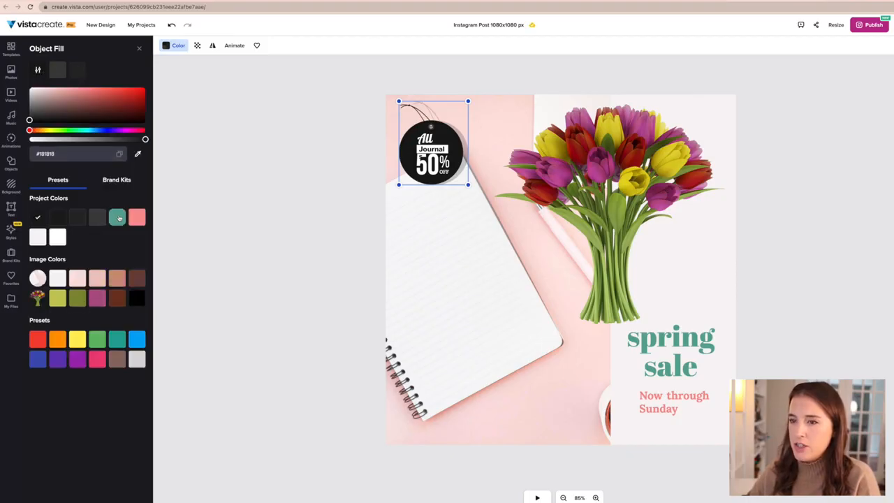
pyautogui.click(117, 218)
pyautogui.click(137, 218)
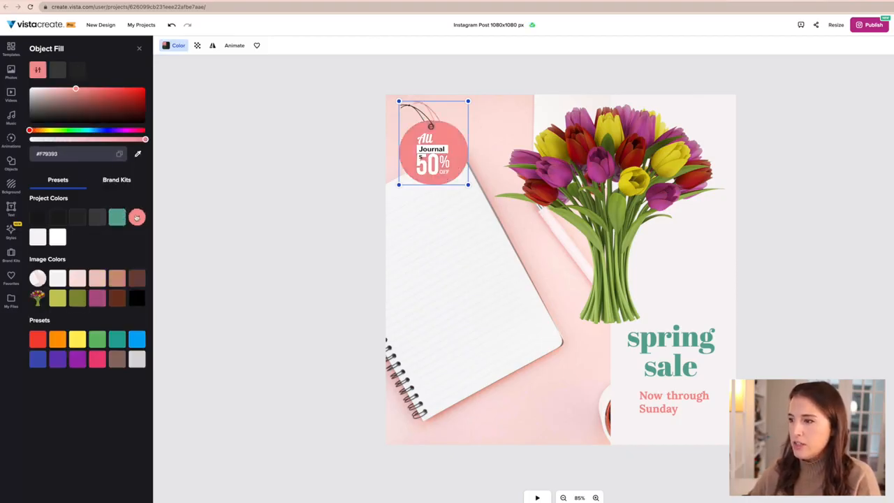
pyautogui.click(79, 218)
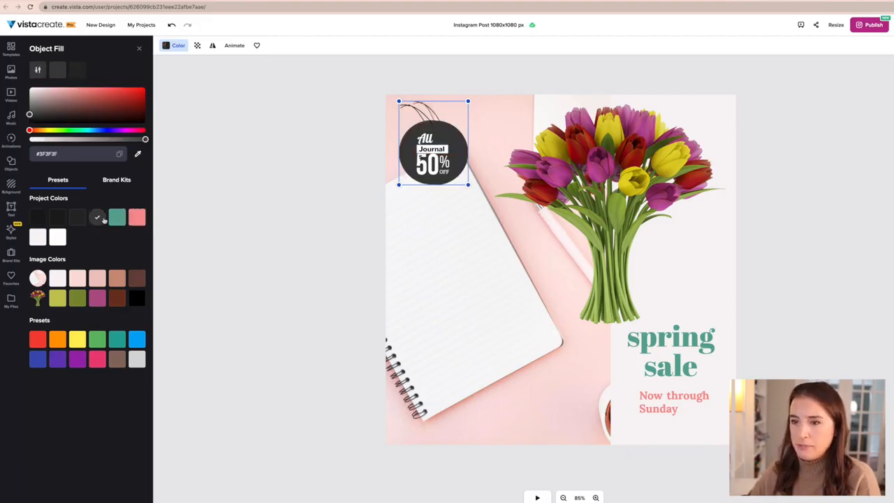
pyautogui.click(117, 218)
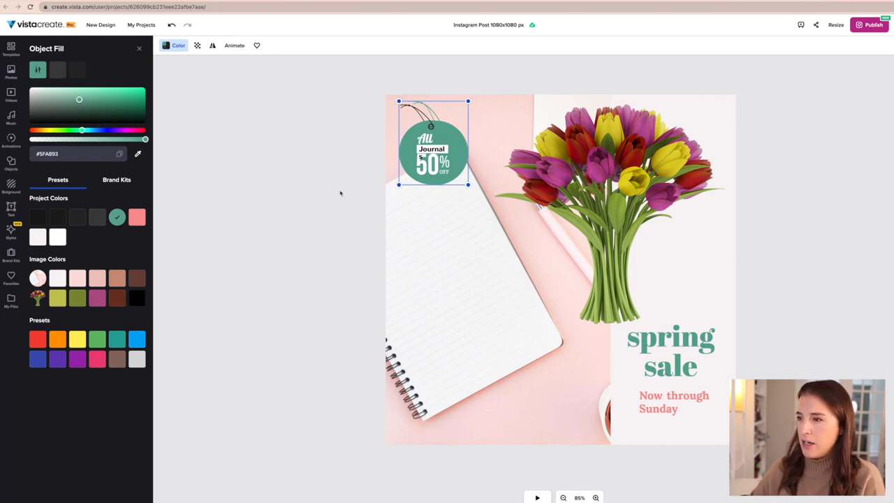
pyautogui.click(463, 217)
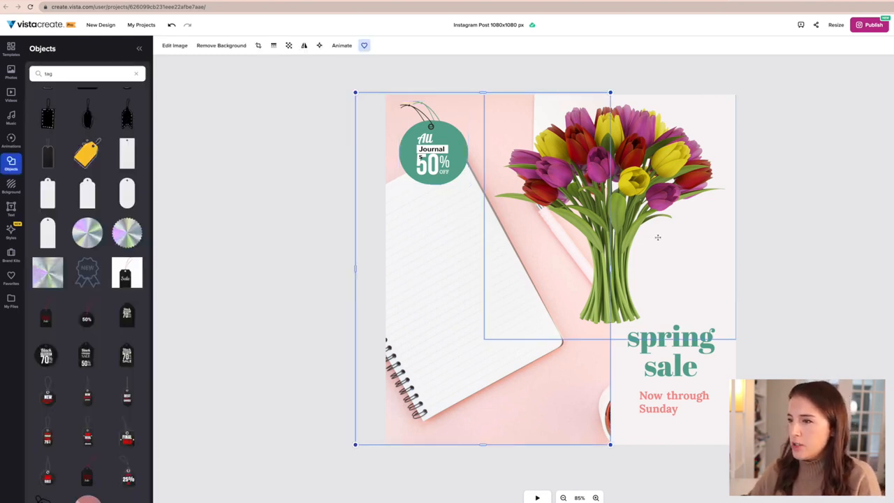
pyautogui.click(433, 149)
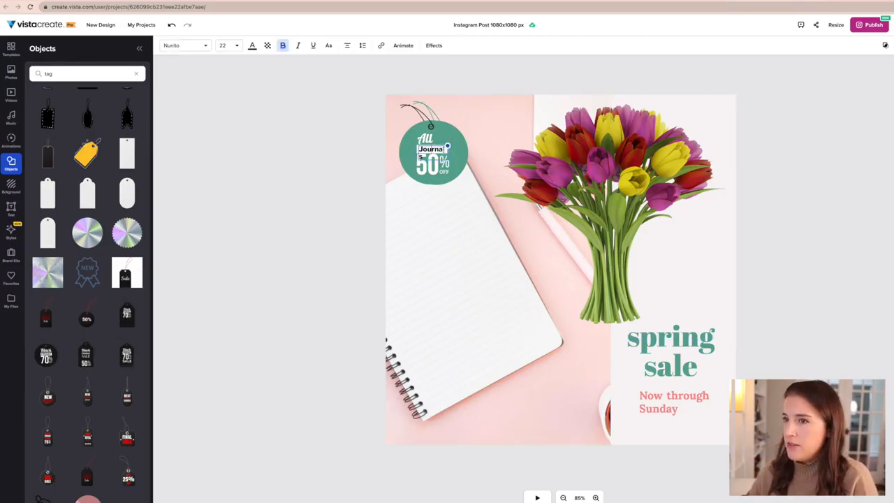
pyautogui.moveTo(445, 148); pyautogui.dragTo(428, 149)
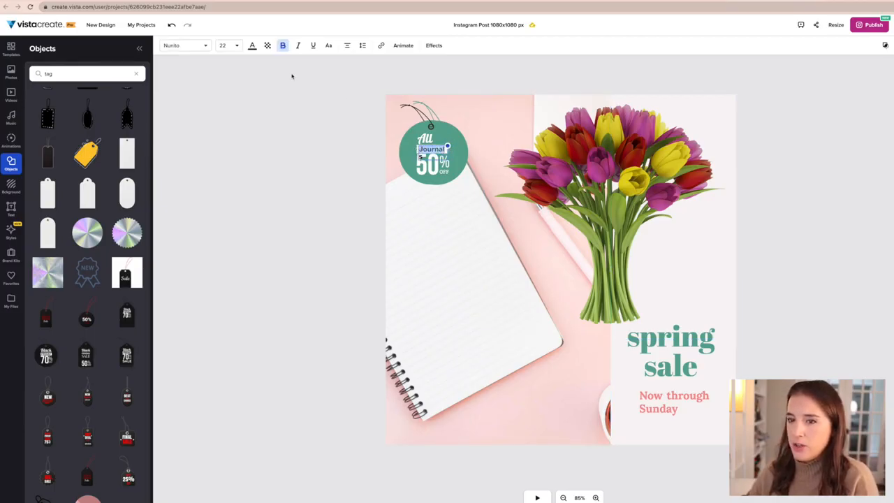
# Step: Add the text "code: SPRING50" in the brand kit's Playfair Display heading font and place it on one line below "Now through Sunday"
pyautogui.press('t')
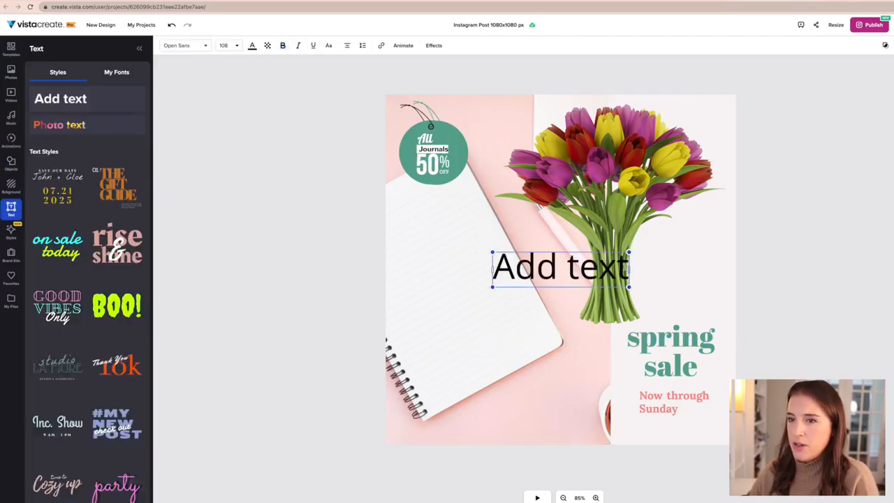
pyautogui.press('BackSpace')
pyautogui.press('BackSpace')
pyautogui.press('BackSpace')
pyautogui.press('BackSpace')
pyautogui.press('BackSpace')
pyautogui.press('BackSpace')
pyautogui.press('BackSpace')
pyautogui.press('BackSpace')
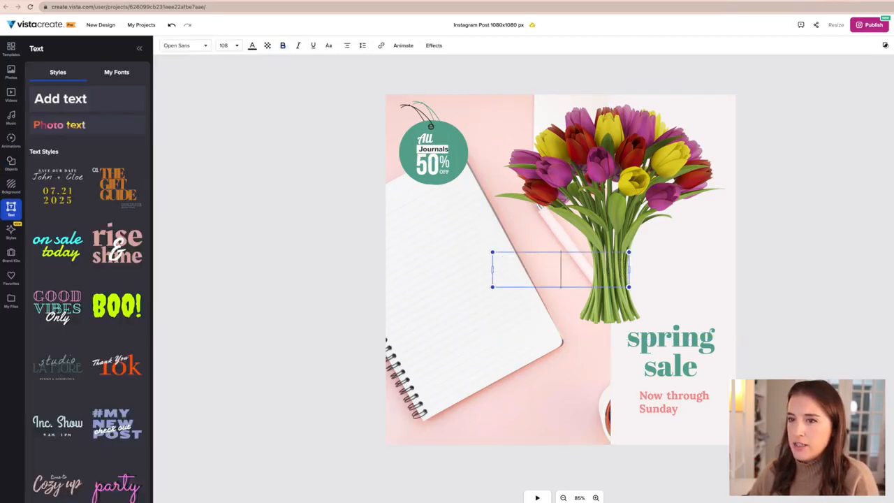
pyautogui.write('code: SPRING50')
pyautogui.click(176, 45)
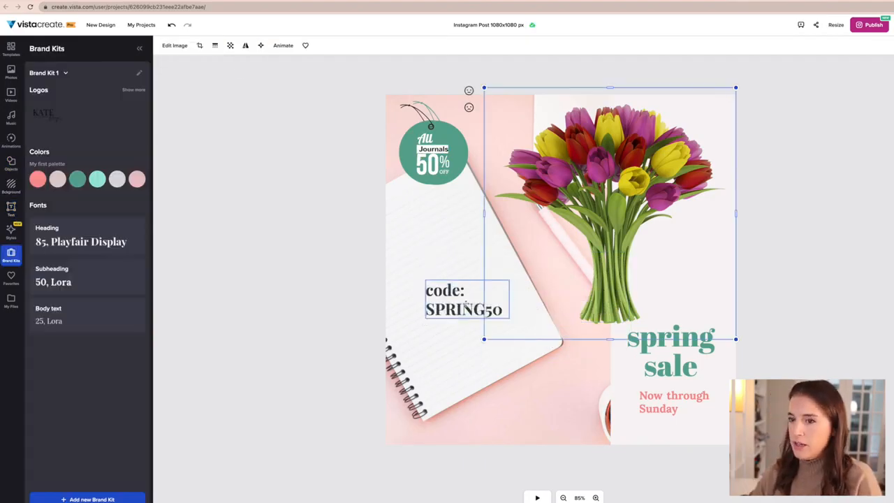
pyautogui.click(834, 327)
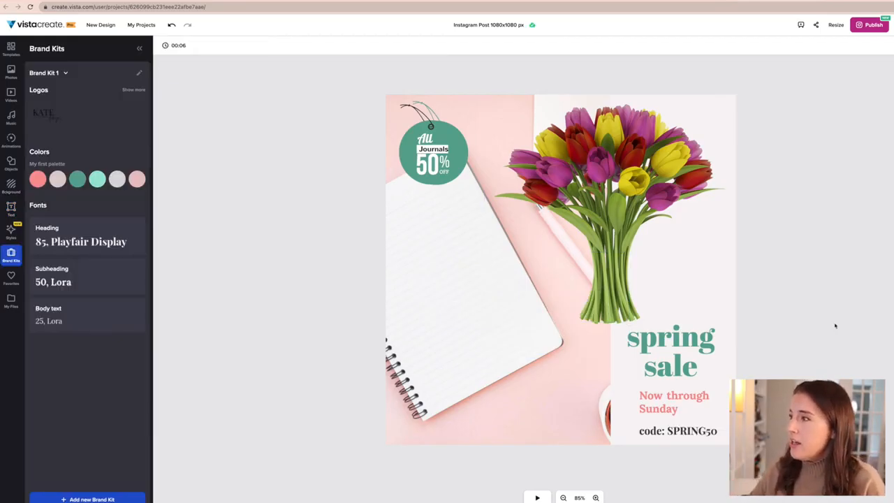
# Step: Review the available file formats in the download settings and close them without downloading
pyautogui.click(893, 29)
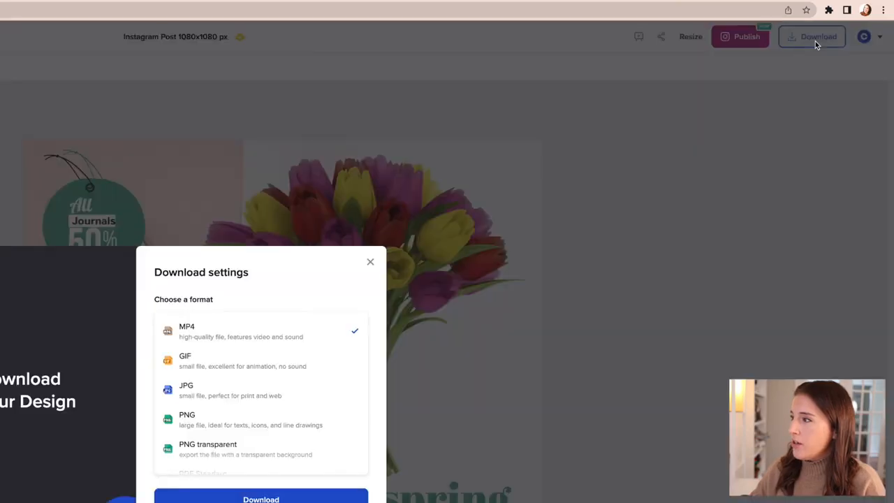
pyautogui.click(369, 263)
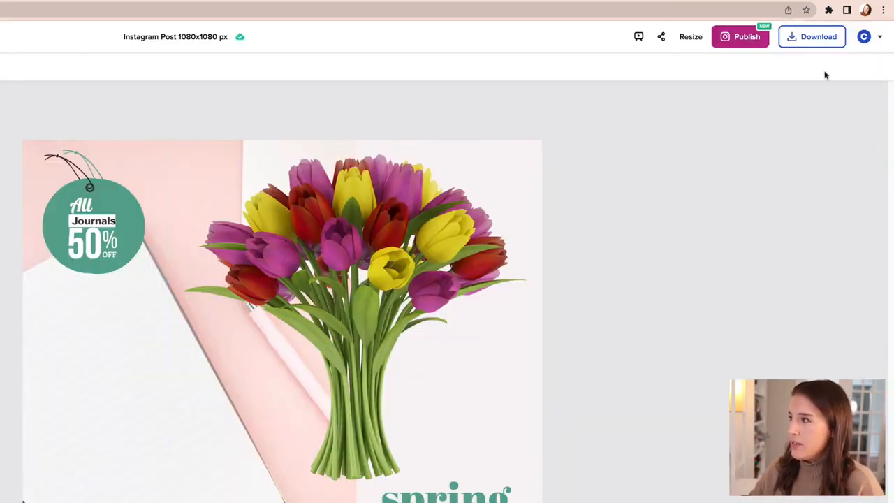
# Step: Create a resized copy of the Instagram post in the Facebook Post format, 940 × 788 px
pyautogui.click(691, 37)
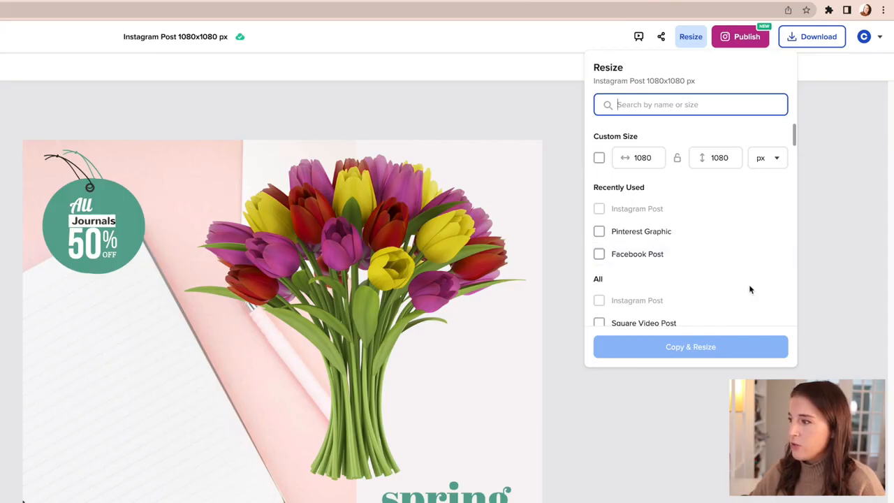
pyautogui.scroll(-5, 750, 289)
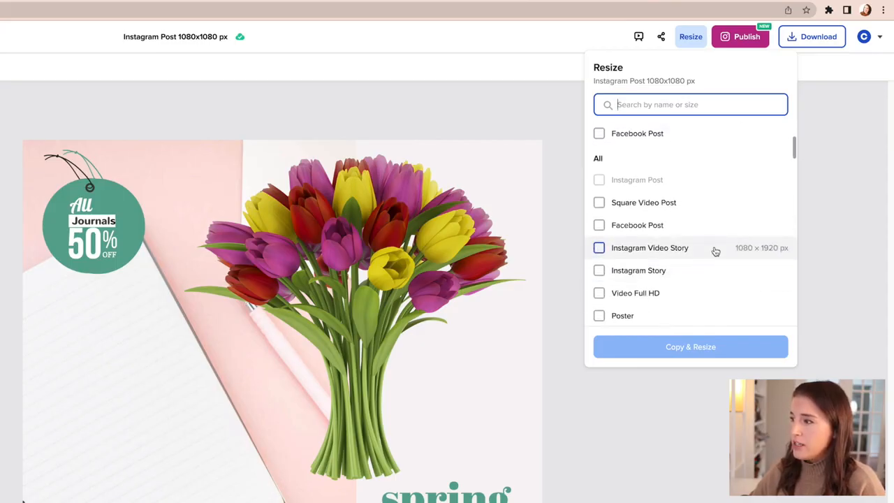
pyautogui.scroll(-4, 715, 251)
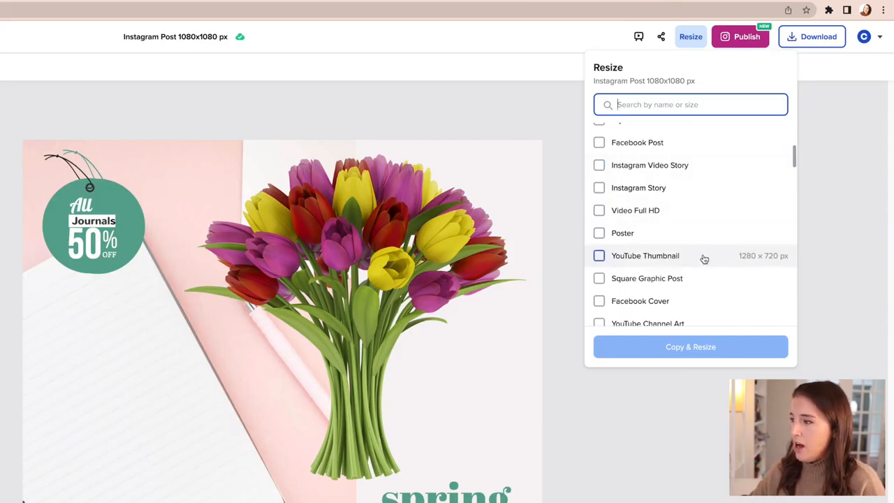
pyautogui.scroll(-3, 704, 259)
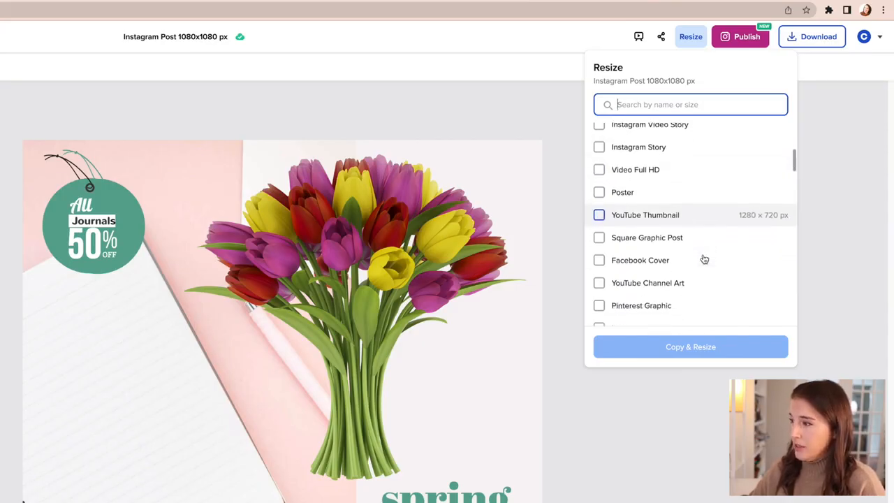
pyautogui.scroll(-1, 704, 259)
pyautogui.scroll(-5, 704, 259)
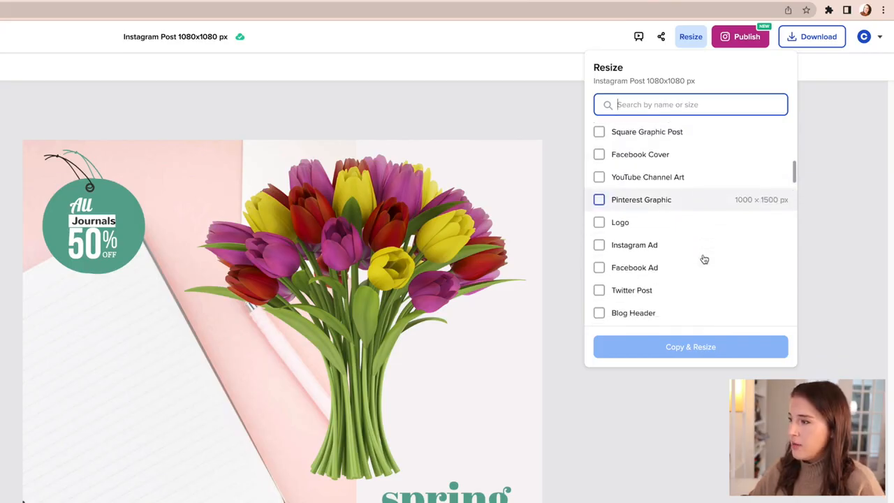
pyautogui.click(598, 256)
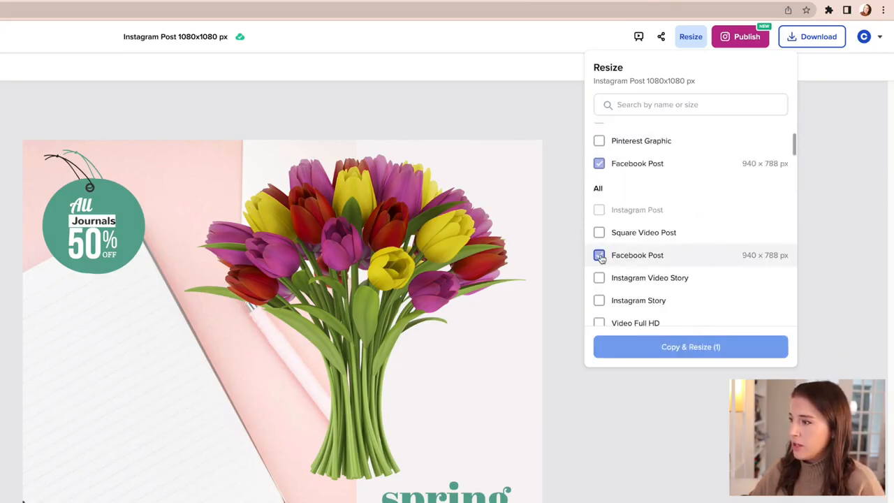
pyautogui.click(712, 347)
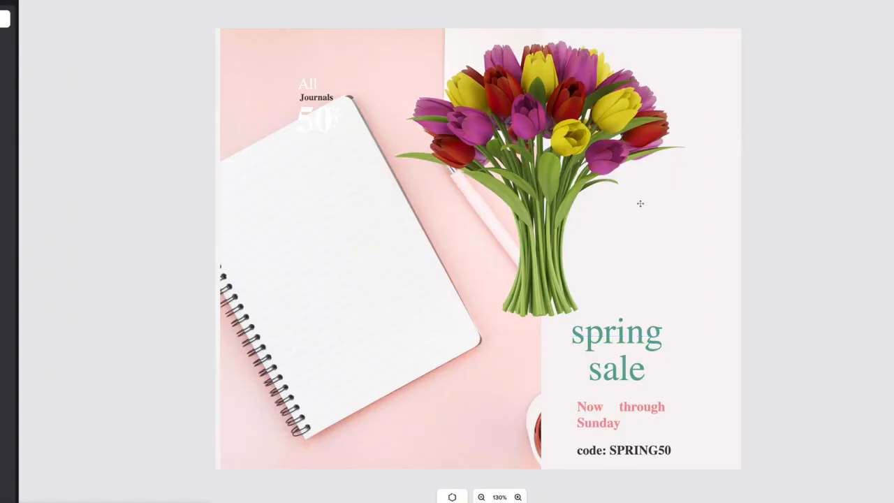
# Step: Shift the notebook photo slightly so it sits flush with the left edge of the Facebook post
pyautogui.click(292, 133)
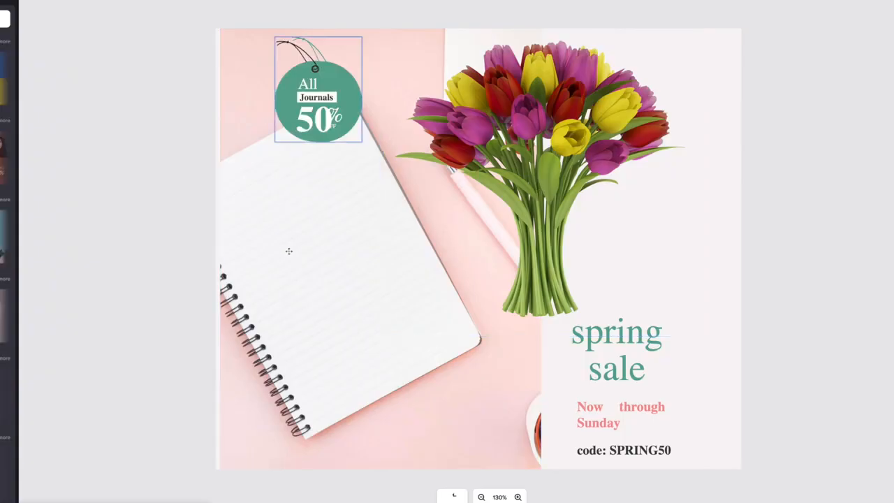
pyautogui.click(257, 221)
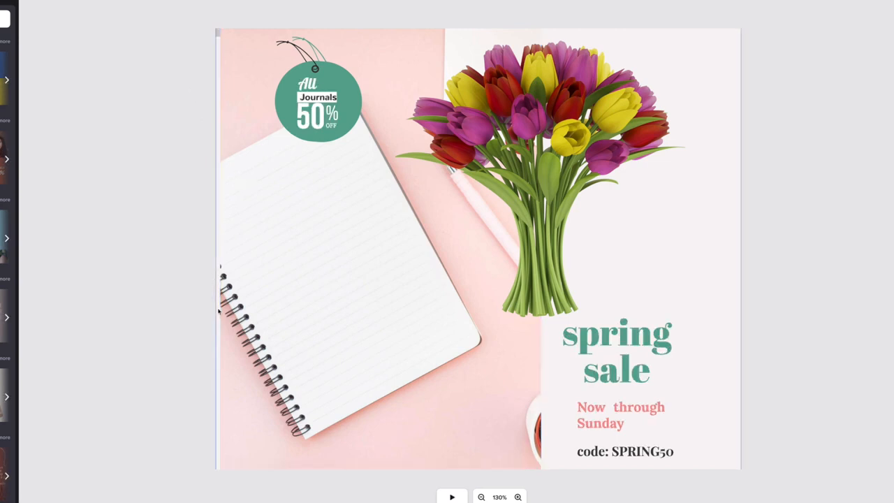
pyautogui.moveTo(327, 249); pyautogui.dragTo(325, 249)
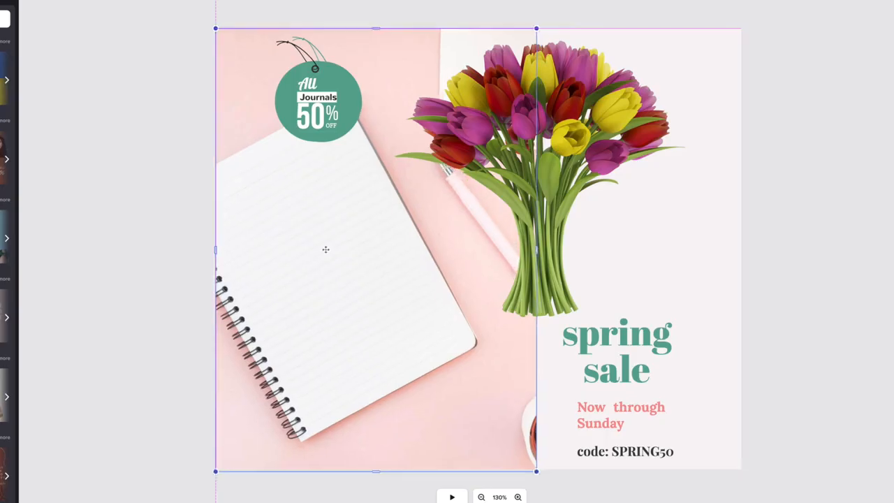